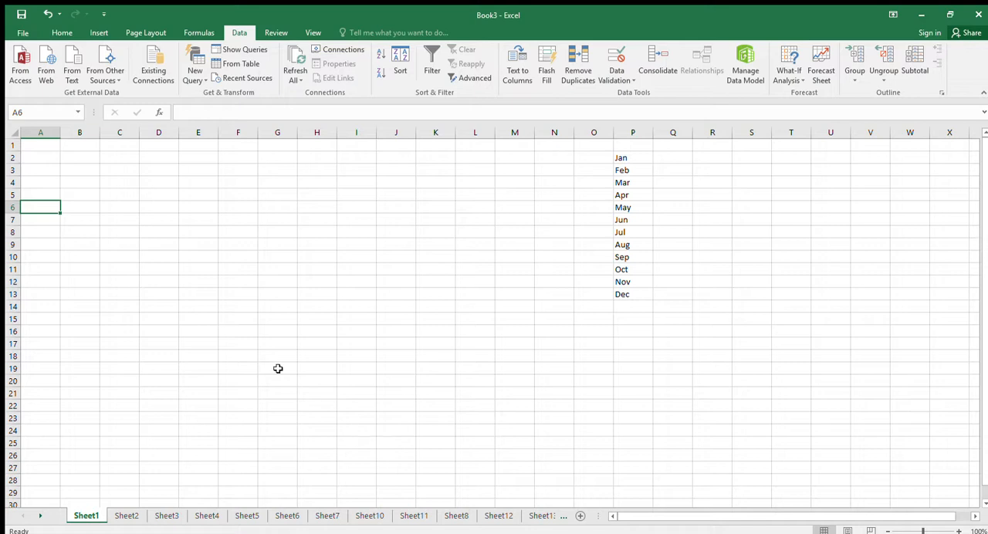
Enter the text "any old nonsence" in cell D4.
left_click(146, 146)
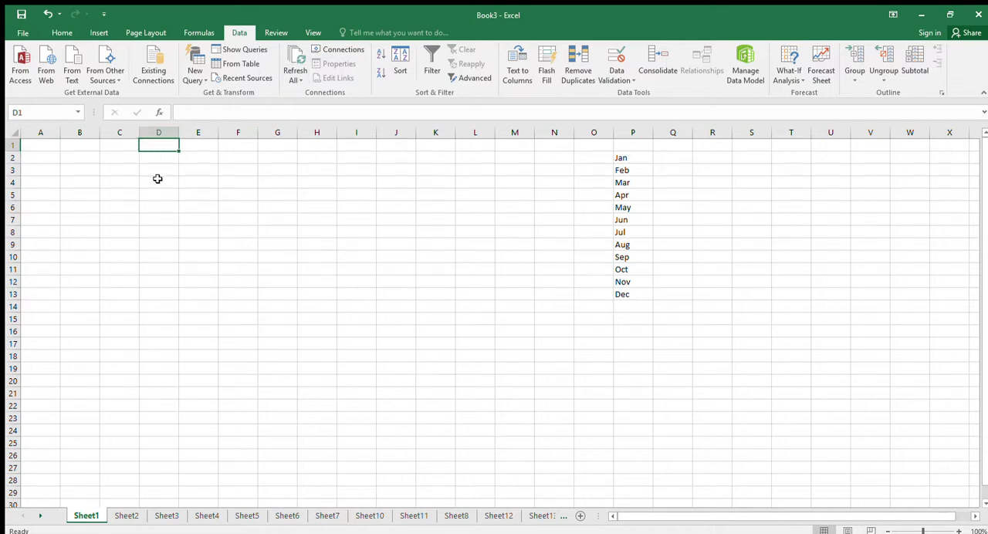
left_click(159, 180)
type("a")
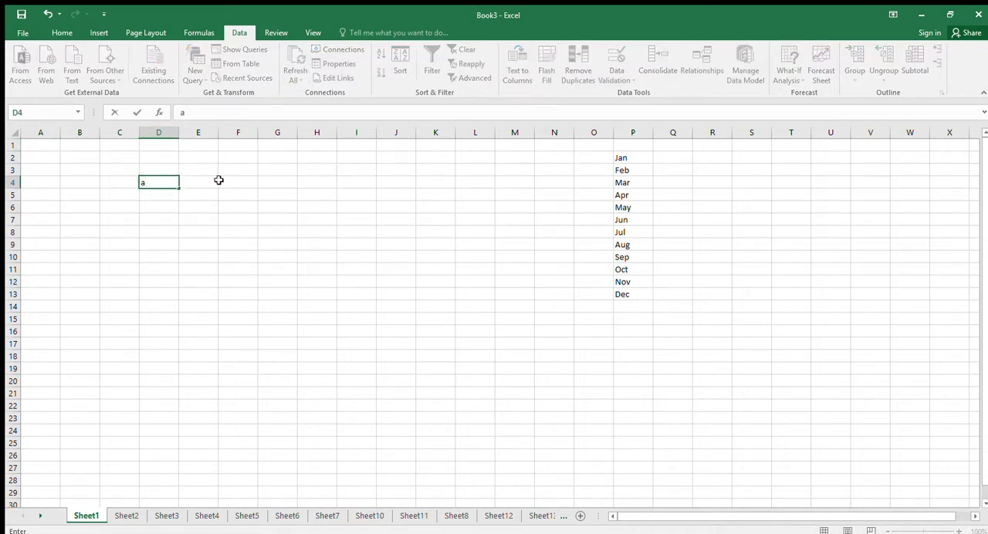
type("ny old nonse")
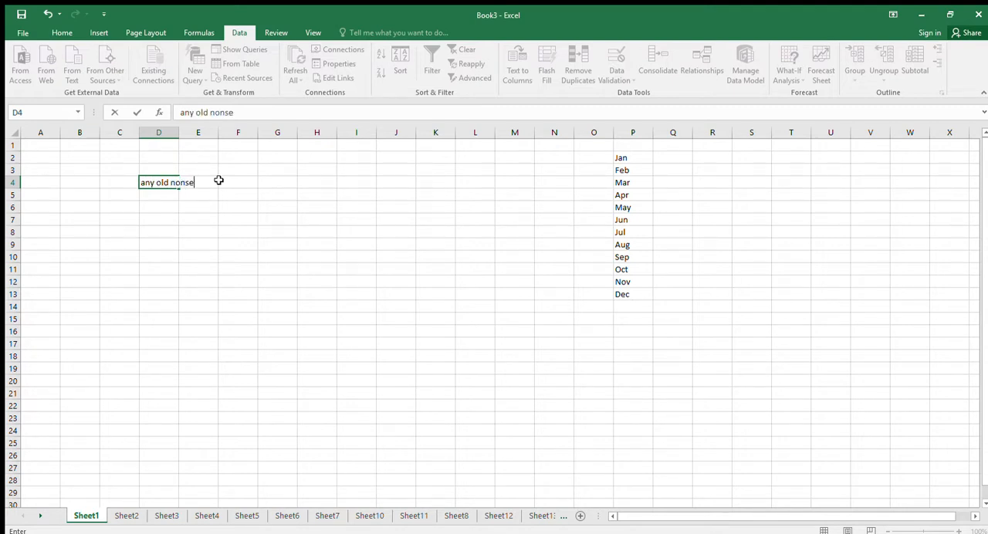
type("nce")
key("Return")
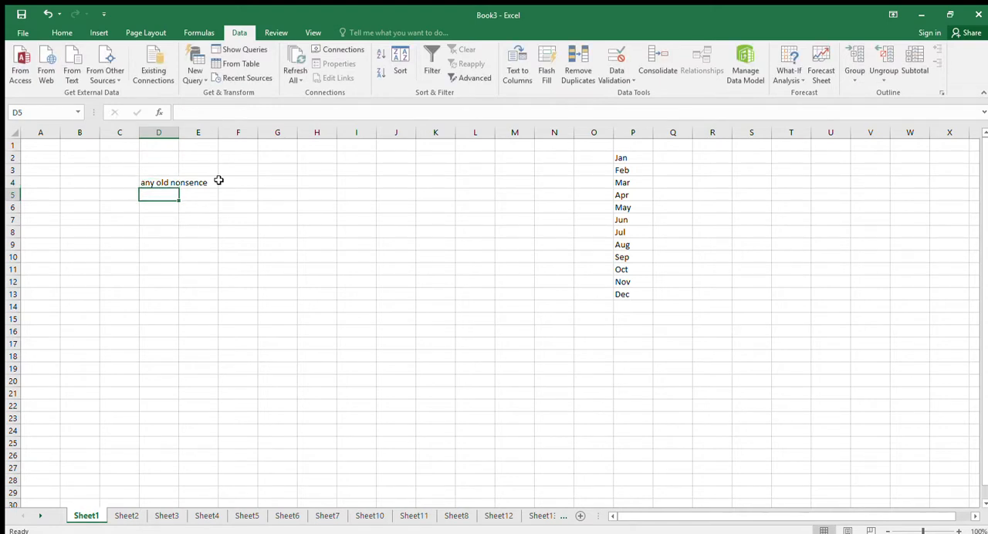
type("gfddtyfdf")
key("Return")
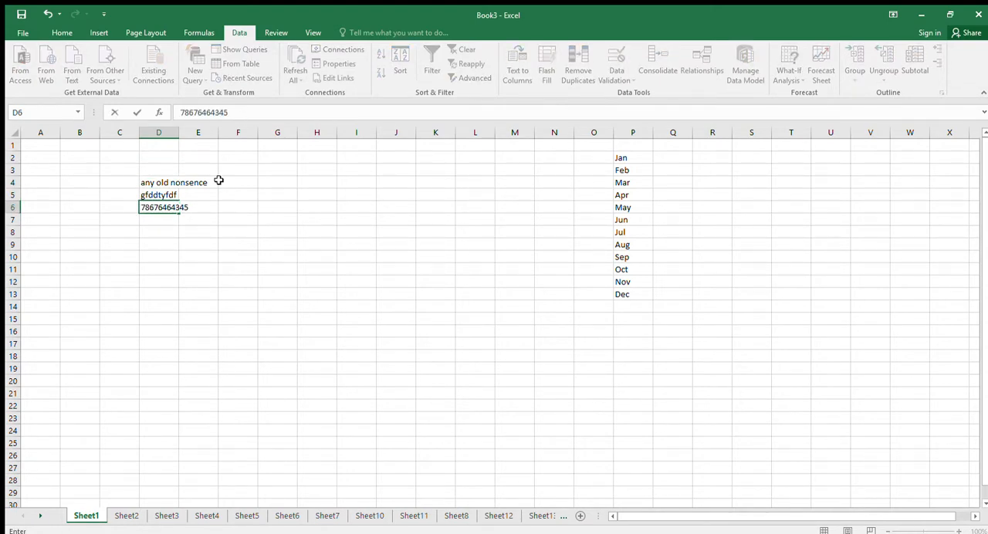
key("Return")
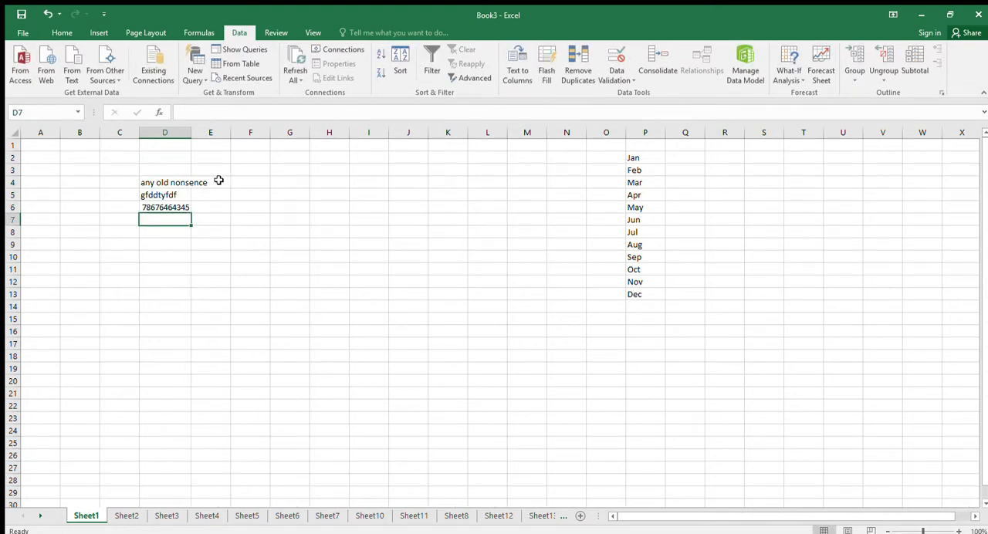
type("hg;l")
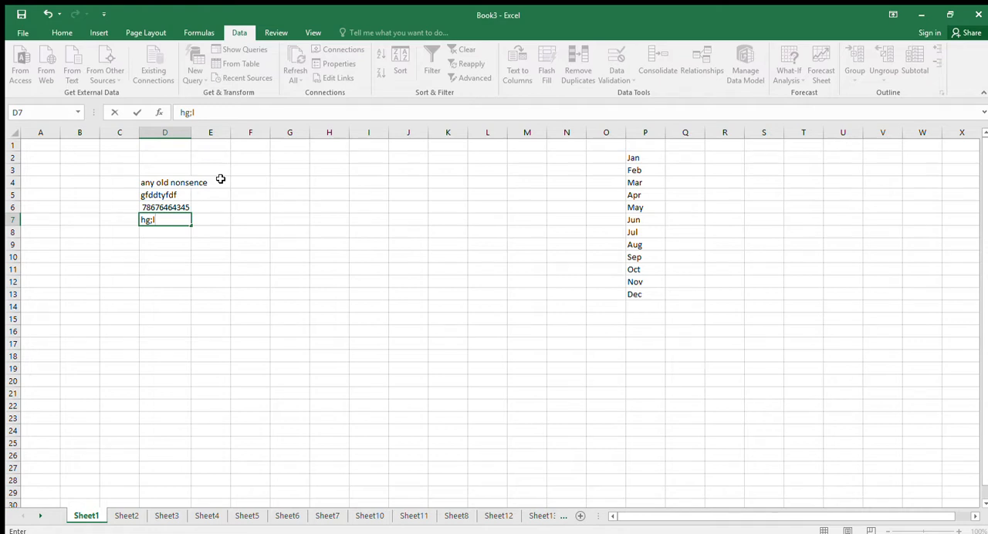
key("Return")
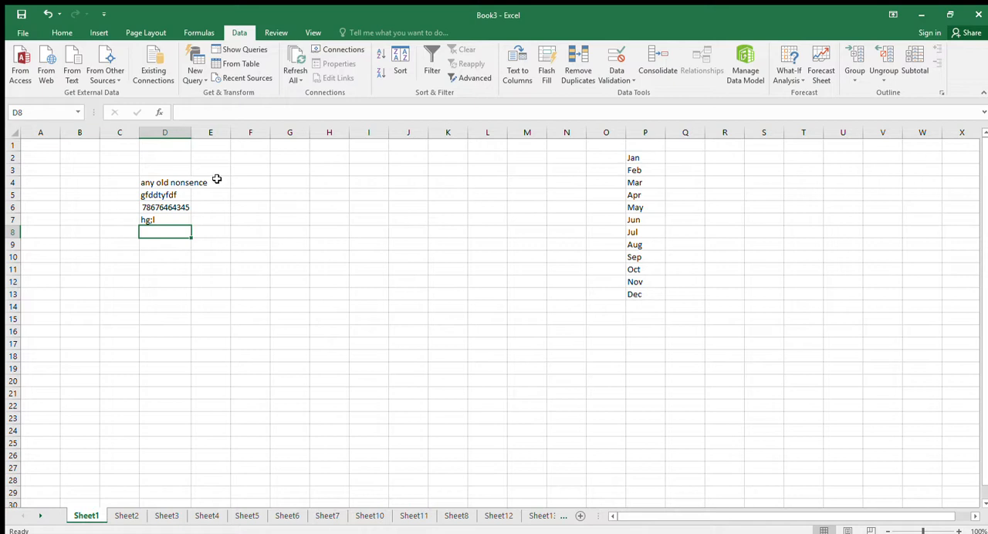
Clear the sample entries in D4:D8 and enter a person's full name in D4.
left_click_drag(164, 182, 165, 232)
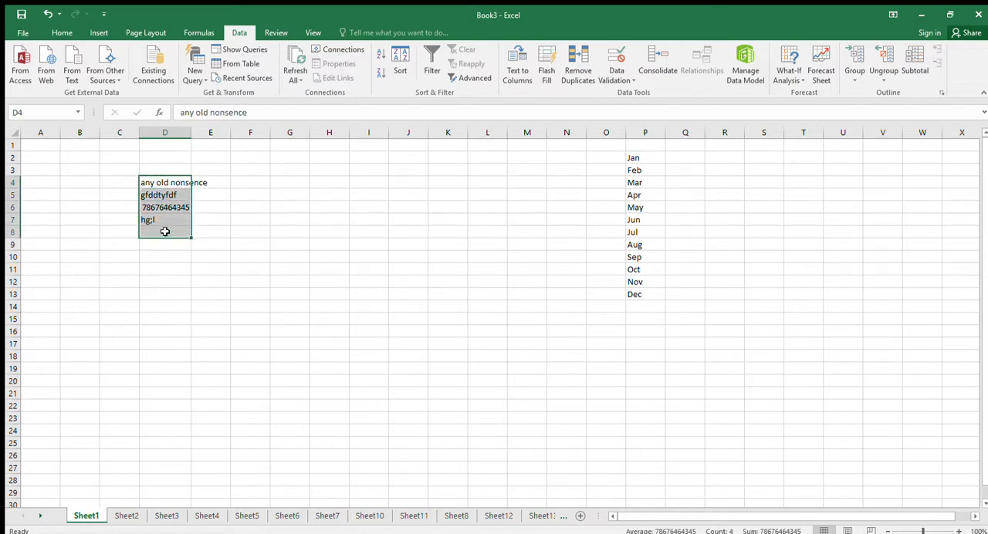
key("Delete")
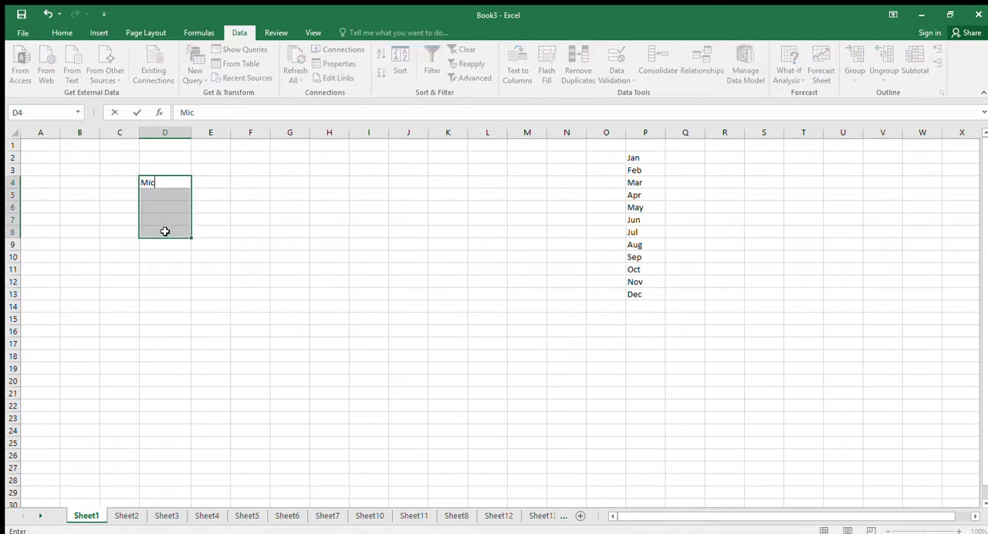
key("Return")
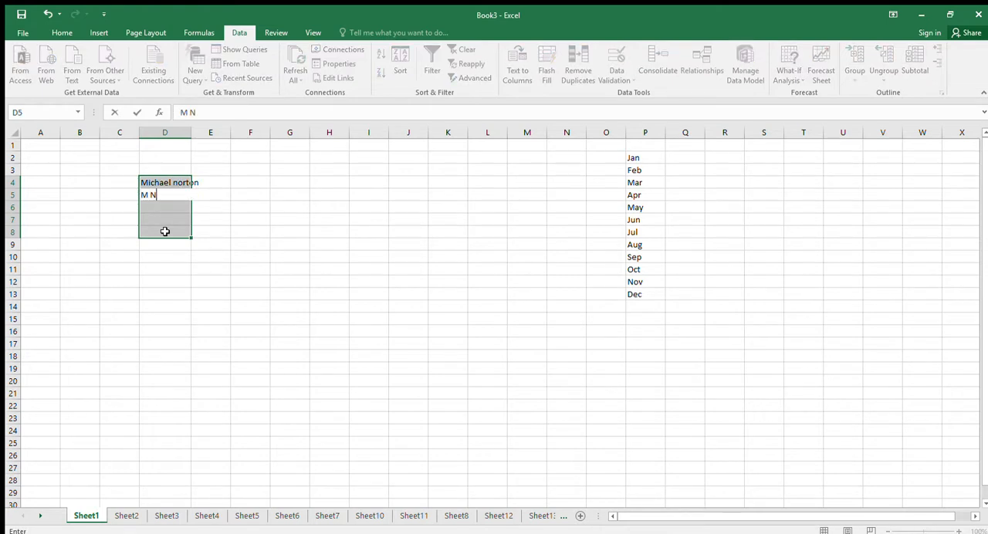
Enter the same person's initial with surname in D5 and the shortened first name with surname in D6.
key("Return")
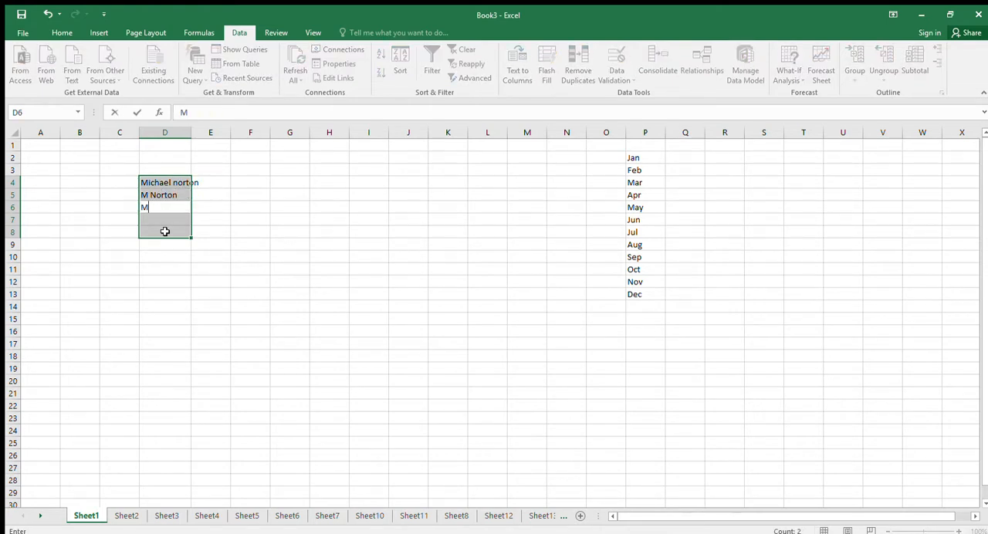
key("Return")
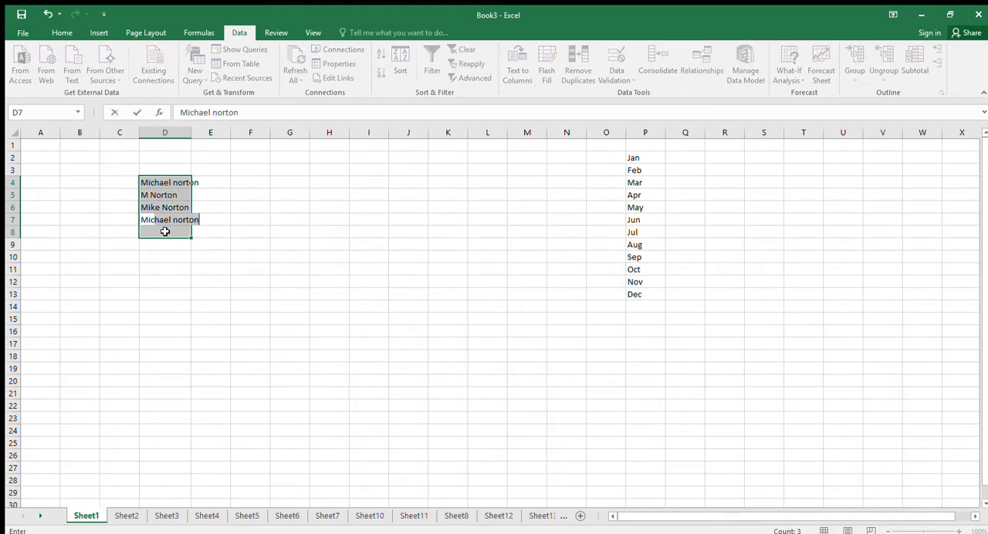
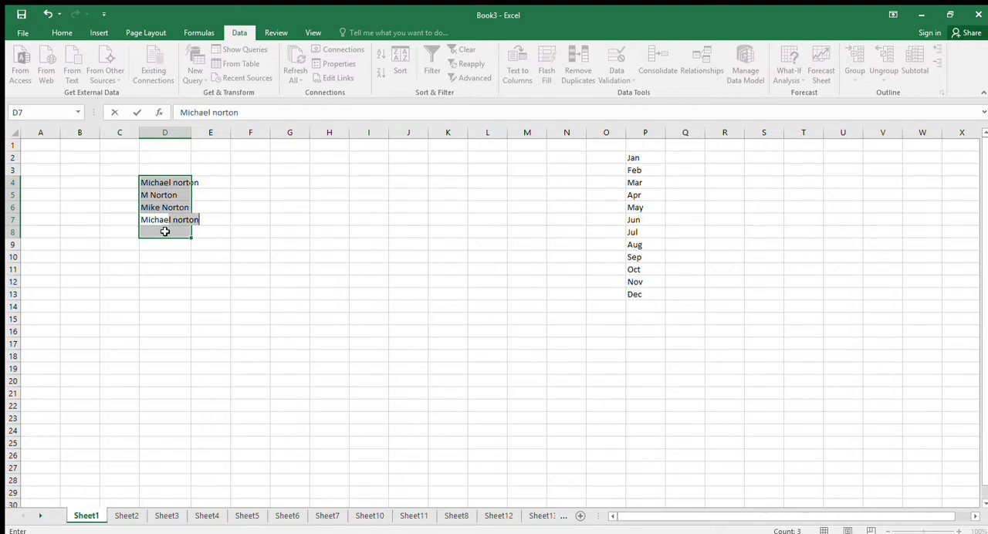
Enter the person's full first name with a differently spelled surname in D7.
key("Return")
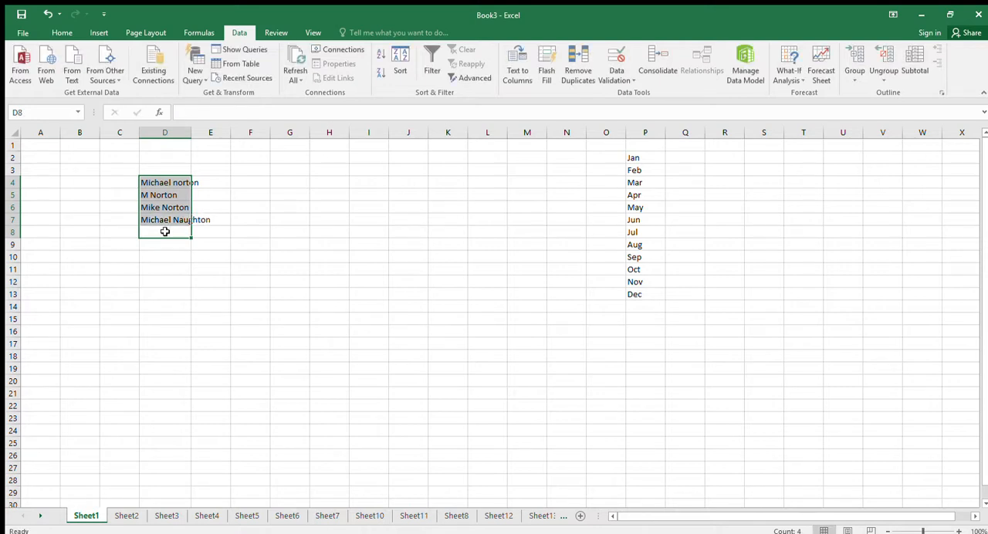
left_click(205, 223)
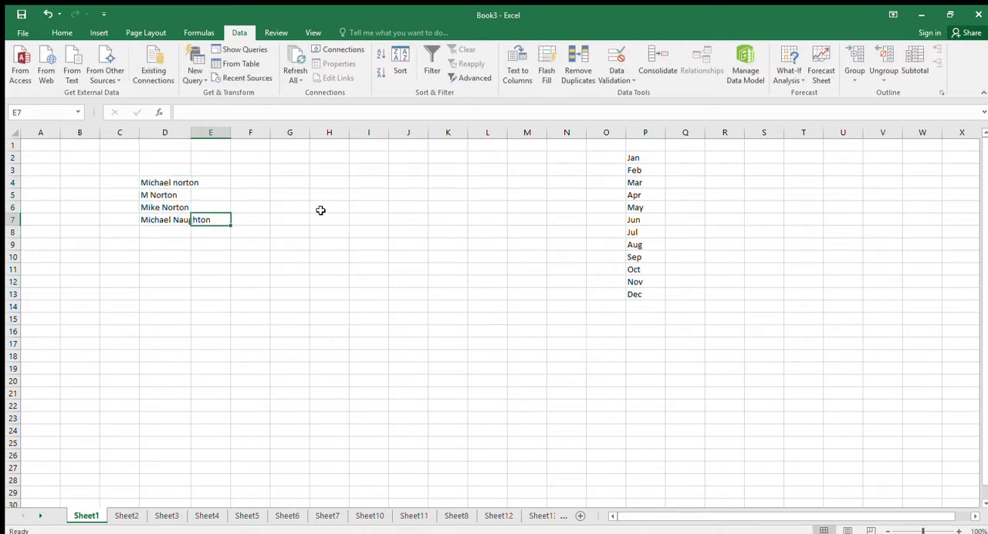
Enter the person's full name, with the surname capitalized, in I2.
left_click(375, 155)
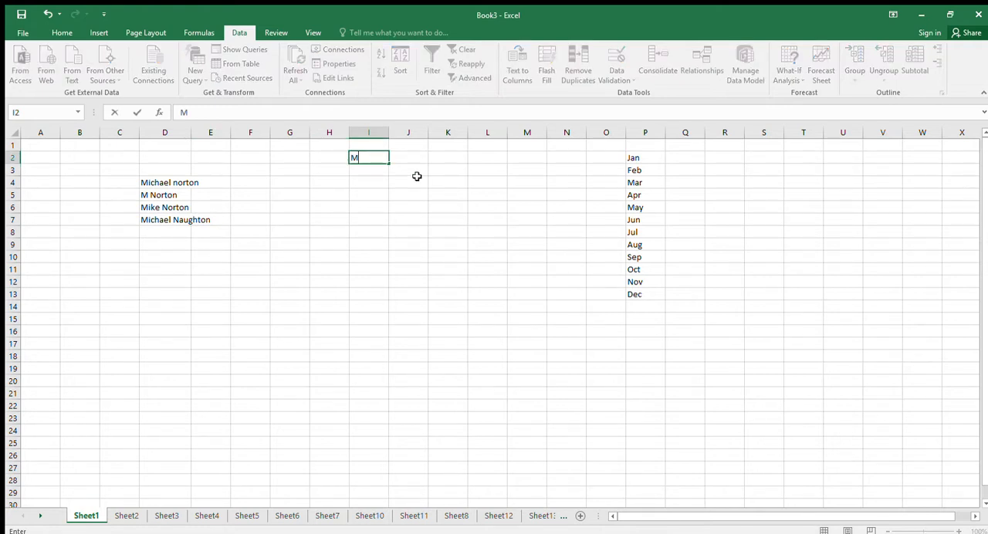
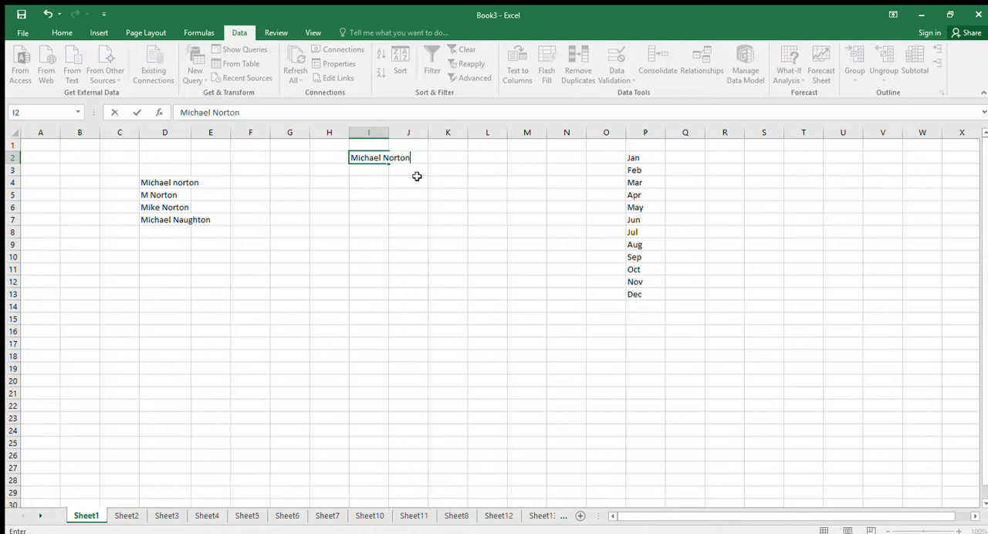
key("Return")
Enter Person 1 in I3 and fill the series down to Person 10 in I12.
type("P")
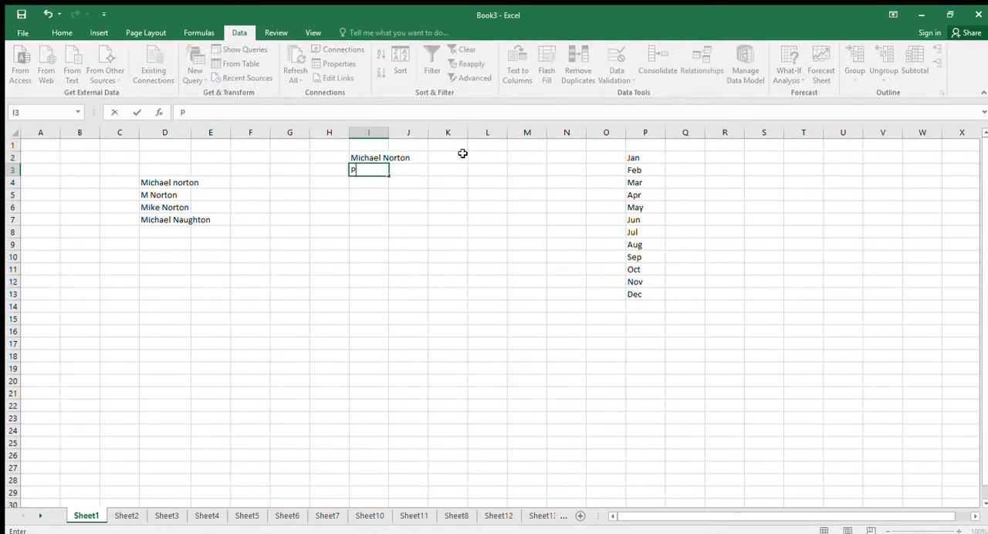
type("erson 1")
key("Return")
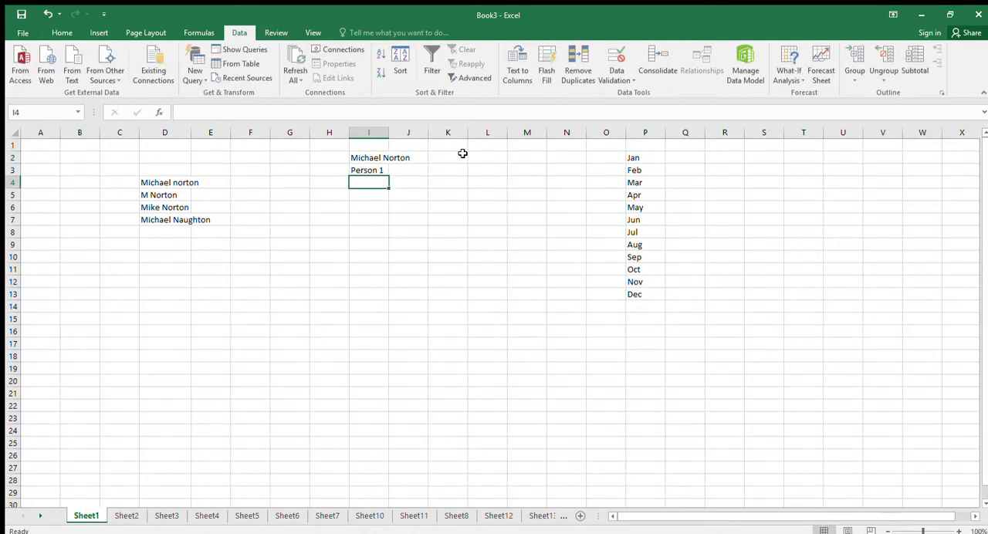
left_click(384, 171)
left_click_drag(389, 175, 375, 282)
left_click(409, 233)
Delete the four name variants in D4:D7.
left_click_drag(154, 185, 163, 219)
key("Delete")
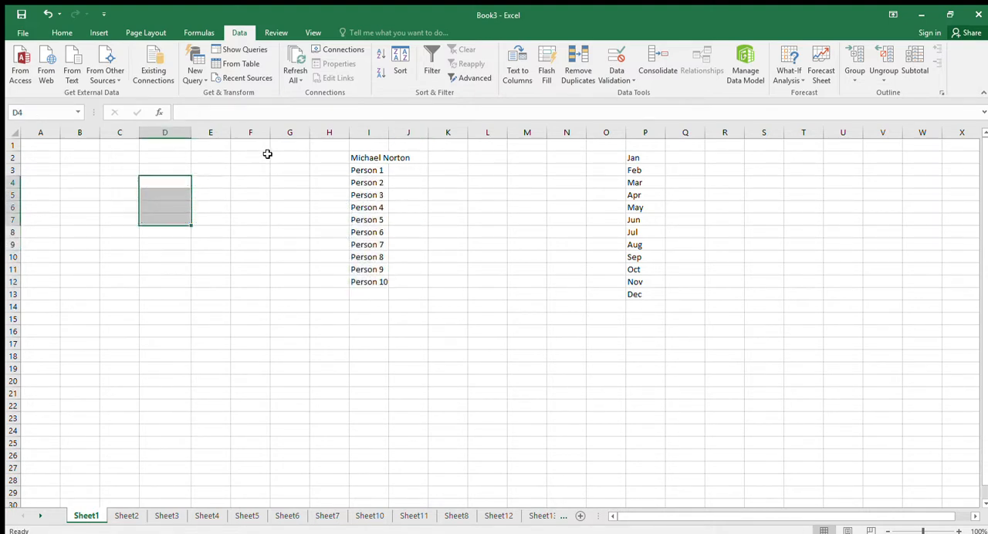
Enter 100 in J2 beside the full name and 50 in J3 beside Person 1.
left_click(417, 157)
type("100")
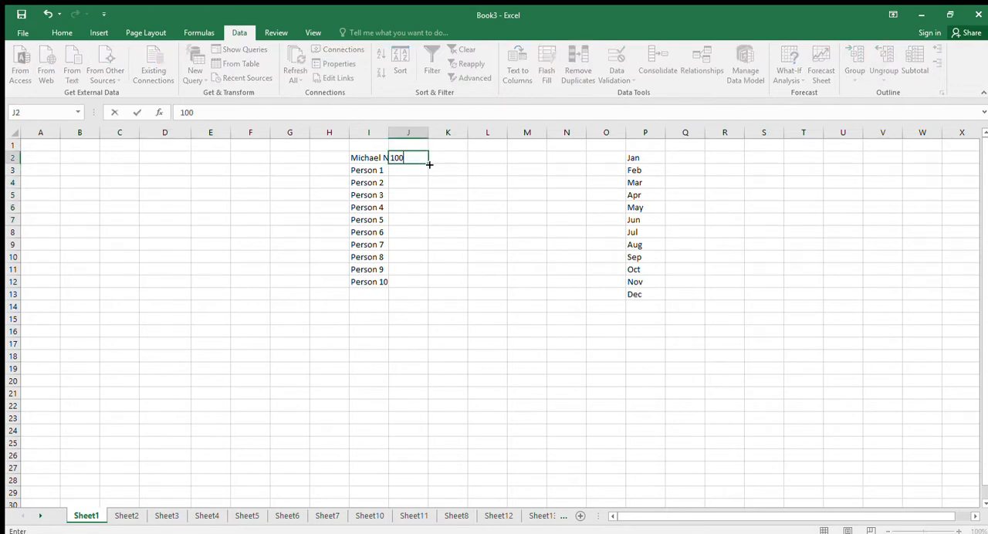
key("Return")
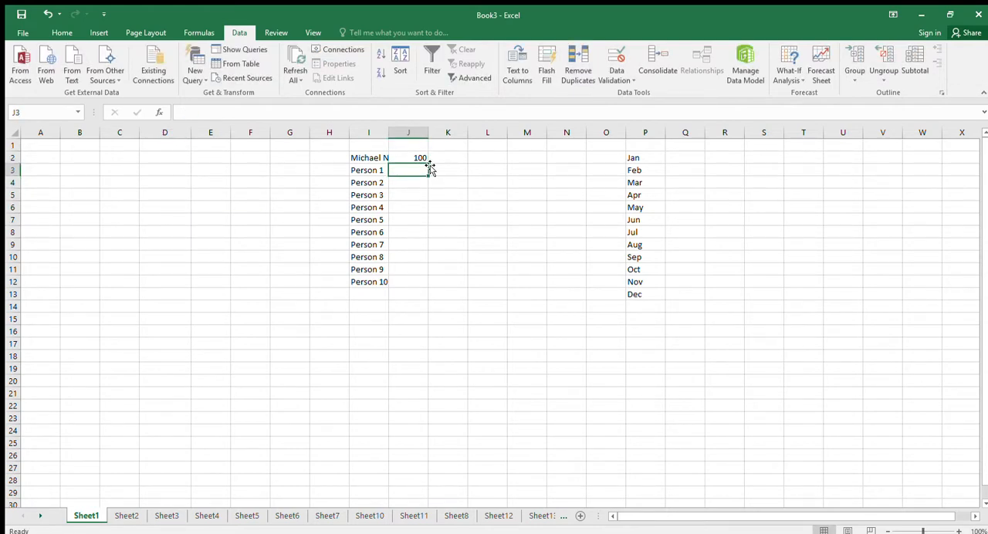
type("2")
type("50")
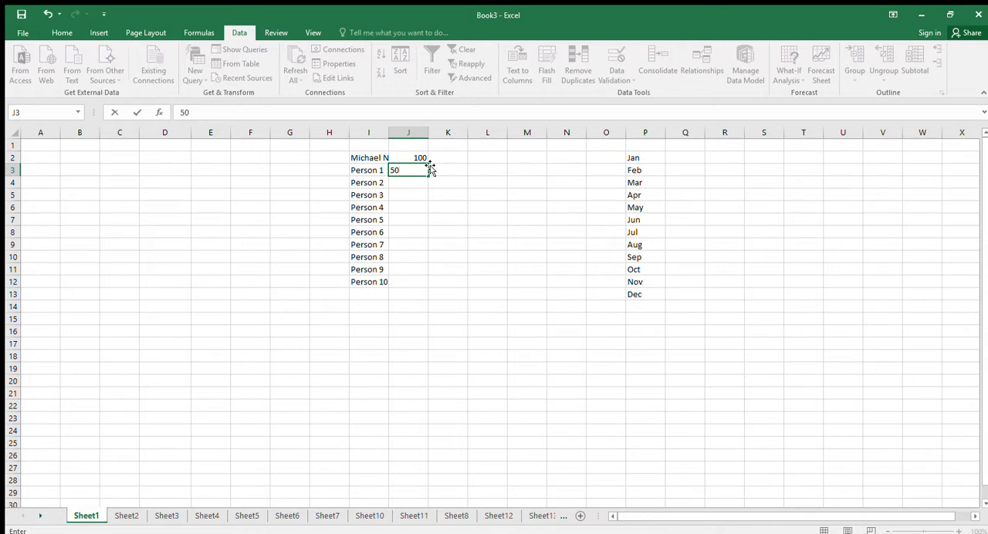
key("Return")
key("Up")
type("=5")
key("Return")
left_click(423, 171)
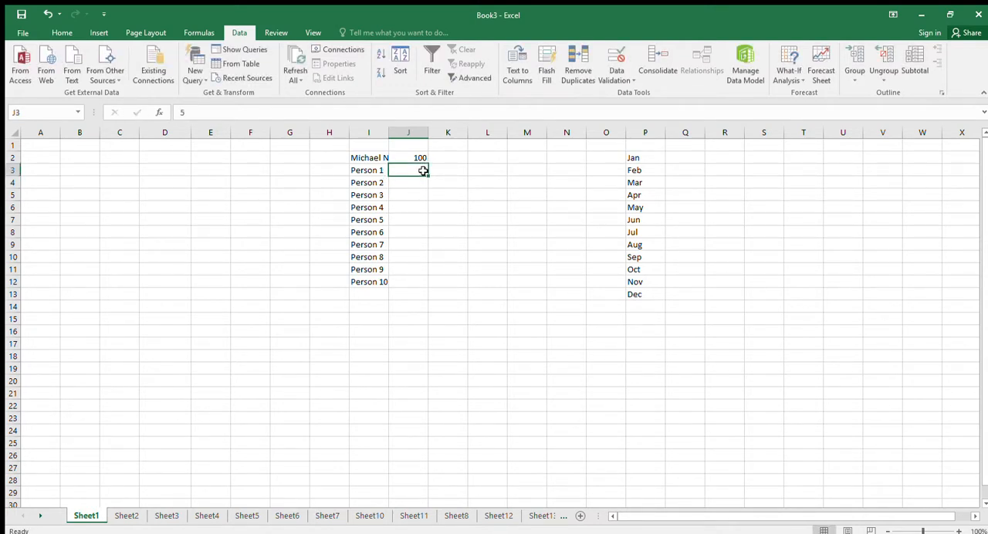
type("50")
key("Return")
key("Return")
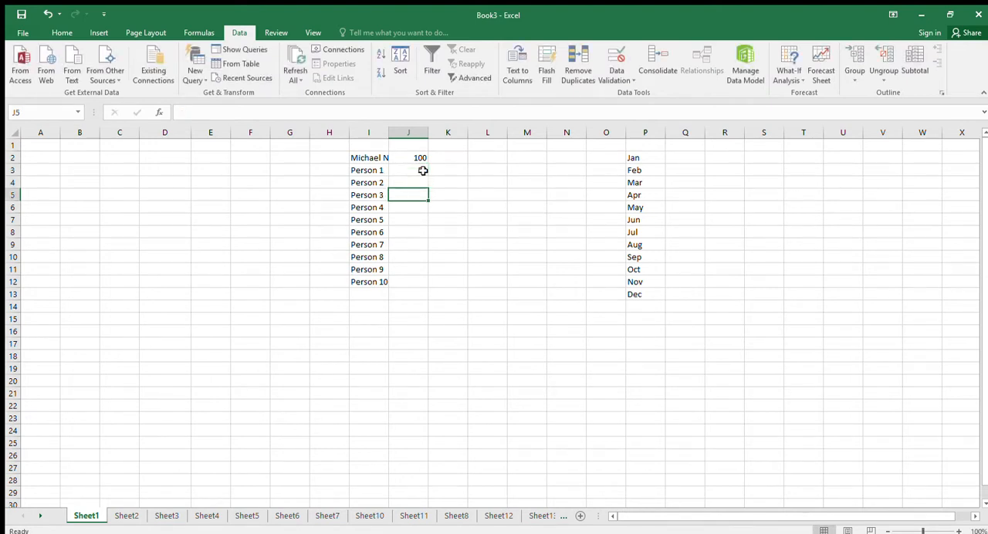
Enter the formula =J3+5 in J4 and fill it down to J12 beside Person 10.
key("Up")
type("=")
left_click(423, 171)
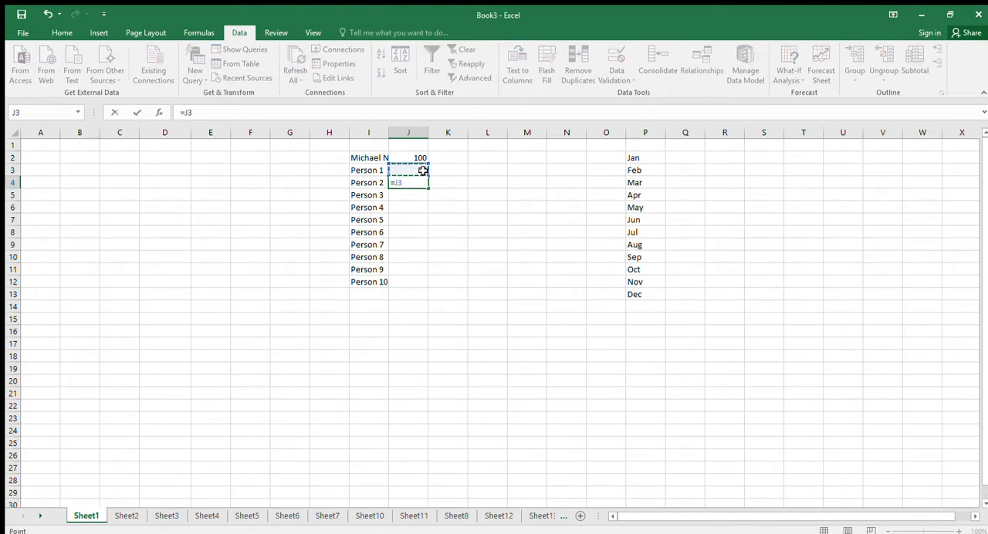
type("+5")
key("Return")
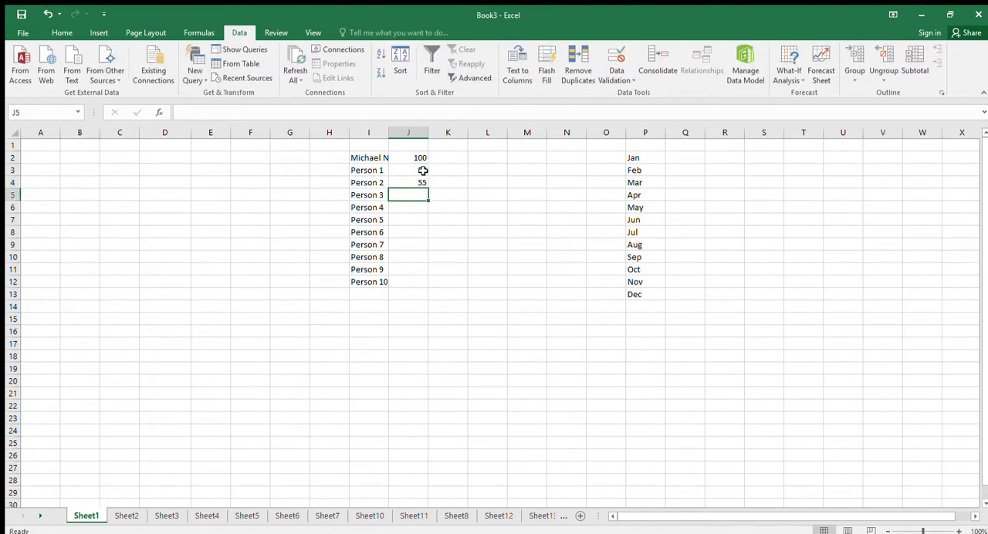
left_click(421, 183)
left_click_drag(428, 189, 434, 288)
Enter the person's full name from the list in cell C3.
left_click_drag(119, 184, 116, 172)
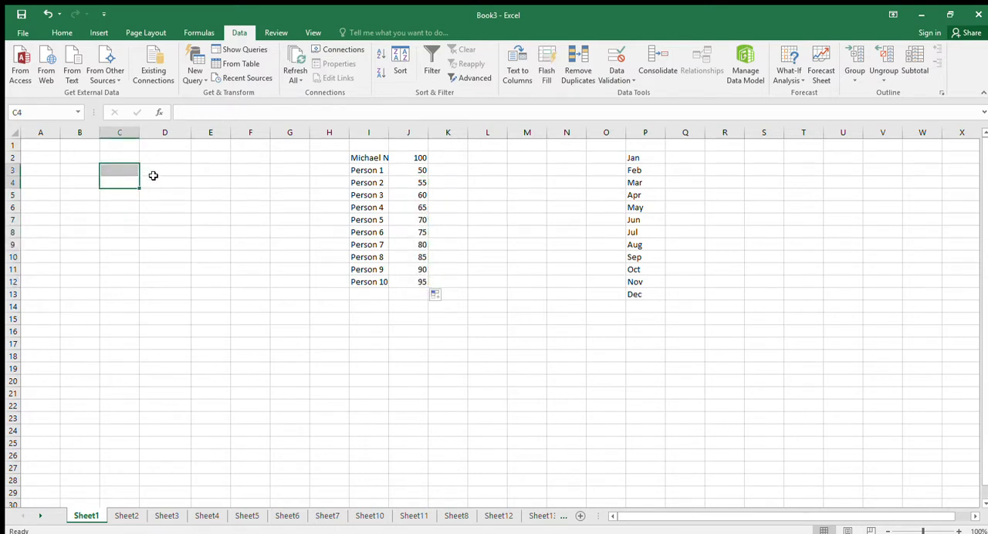
left_click(132, 171)
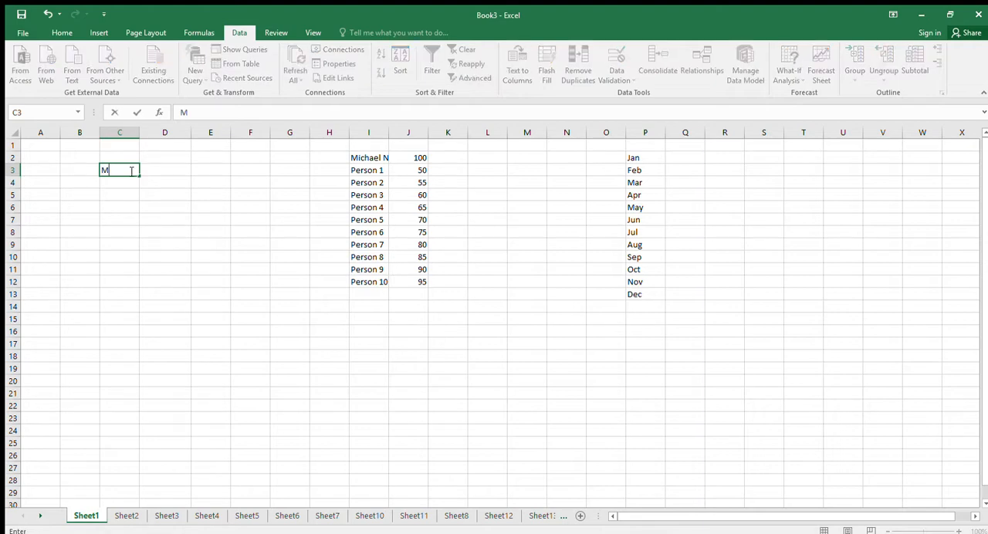
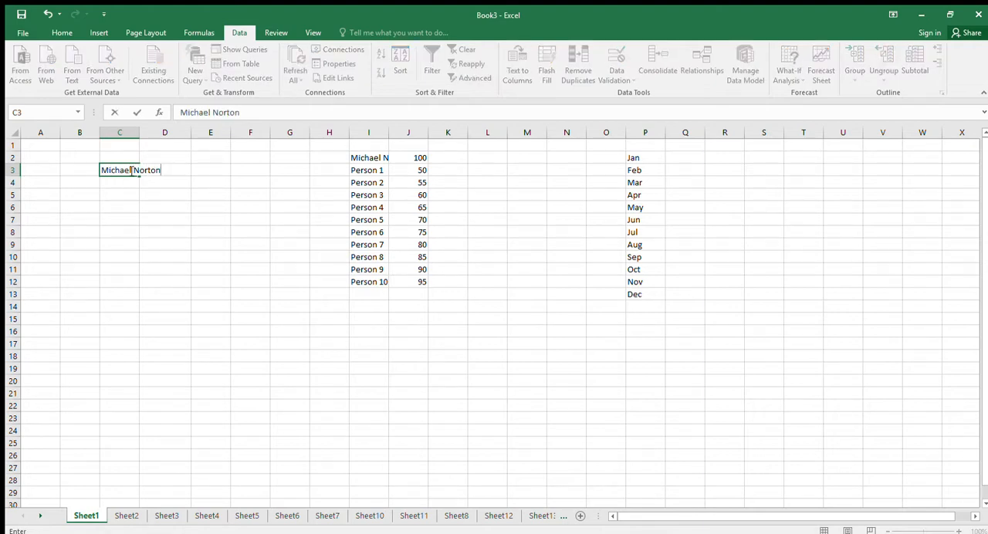
key("Return")
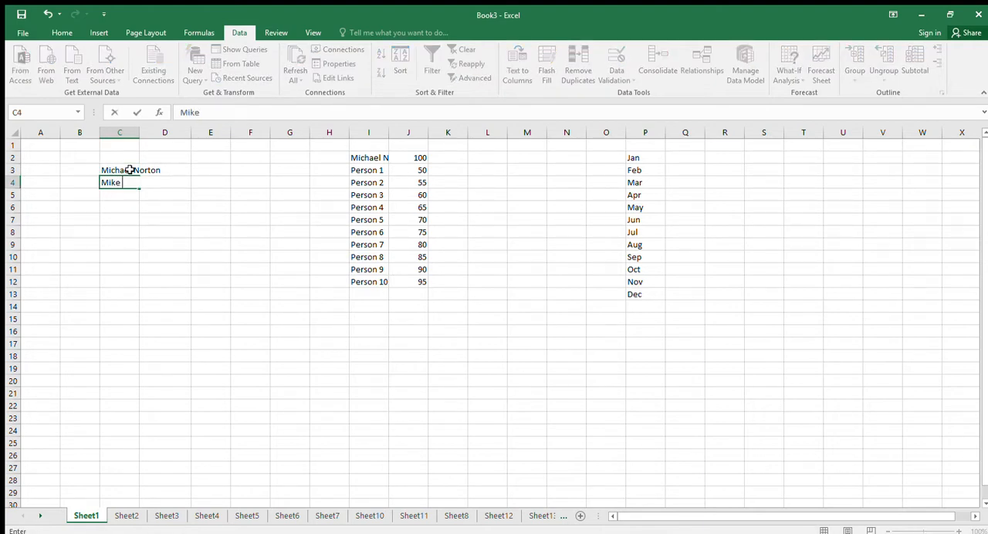
Enter a variant of the person's full name with a shortened first name in C4.
key("Return")
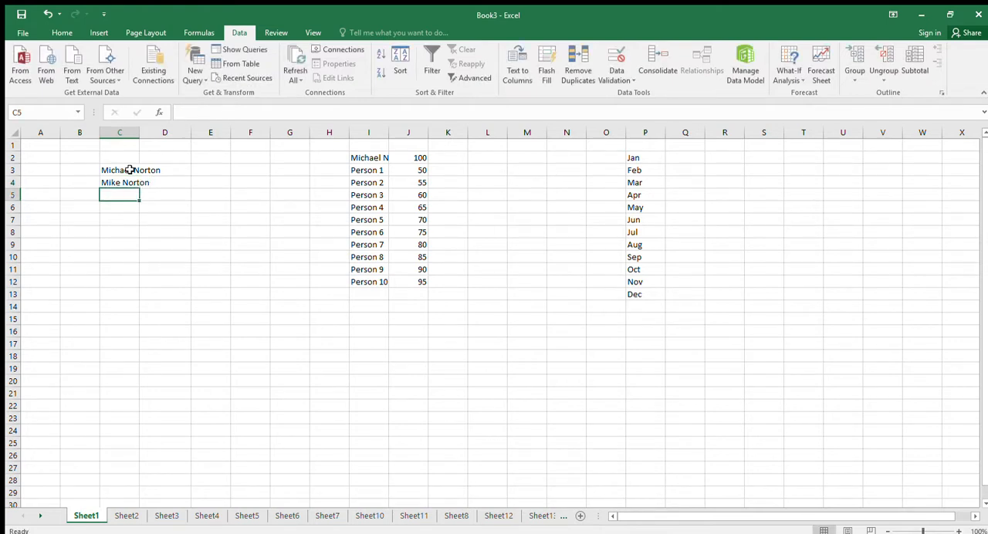
Enter Person 10 in C5, P 5 in C6 and Mickey Mouse in C7.
type("Person")
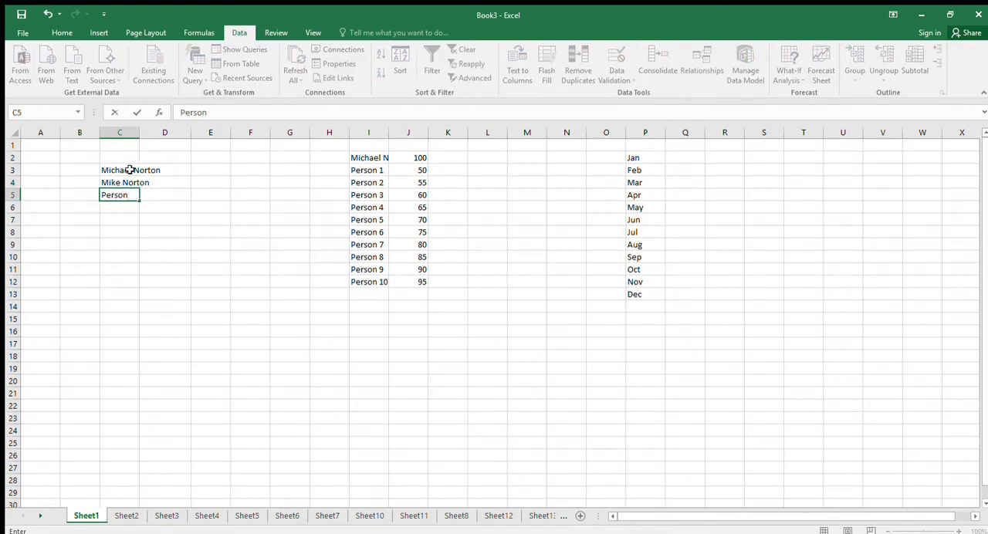
type(" 10")
key("Return")
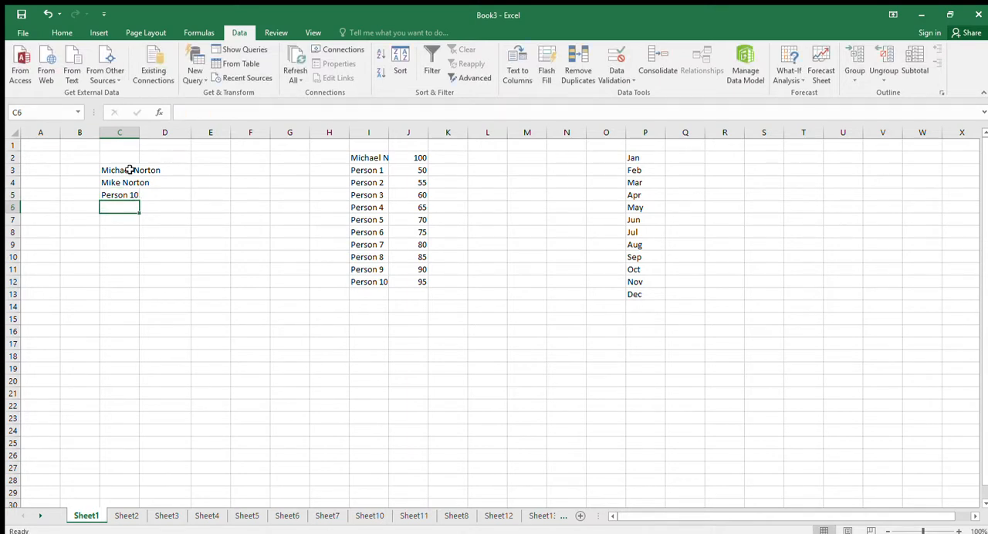
type("P")
key("Delete")
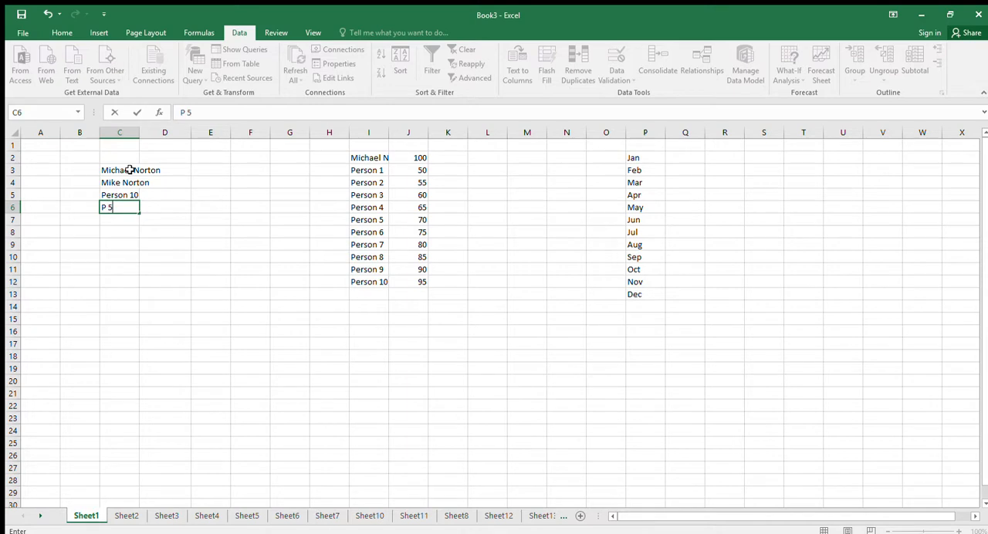
key("Return")
type("Mic")
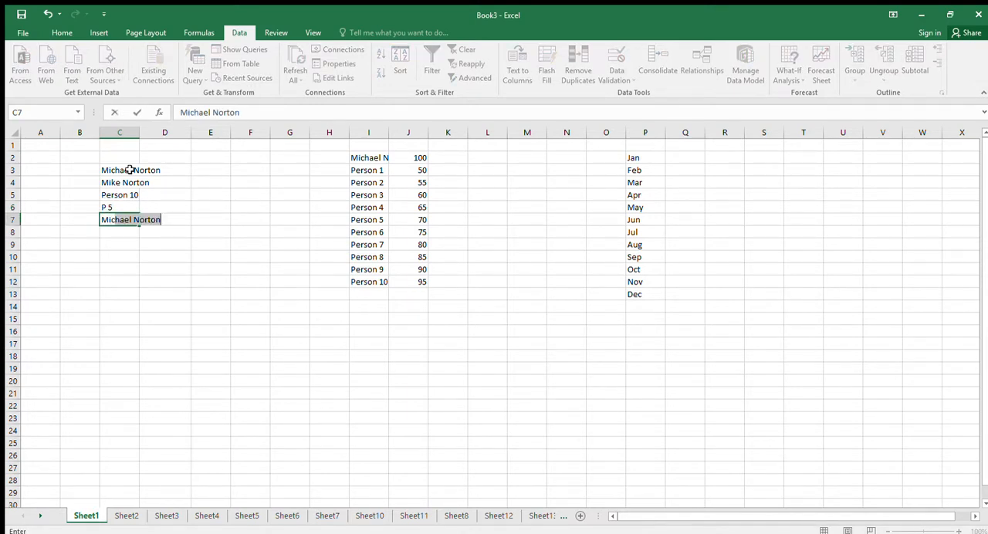
type("key Mouse")
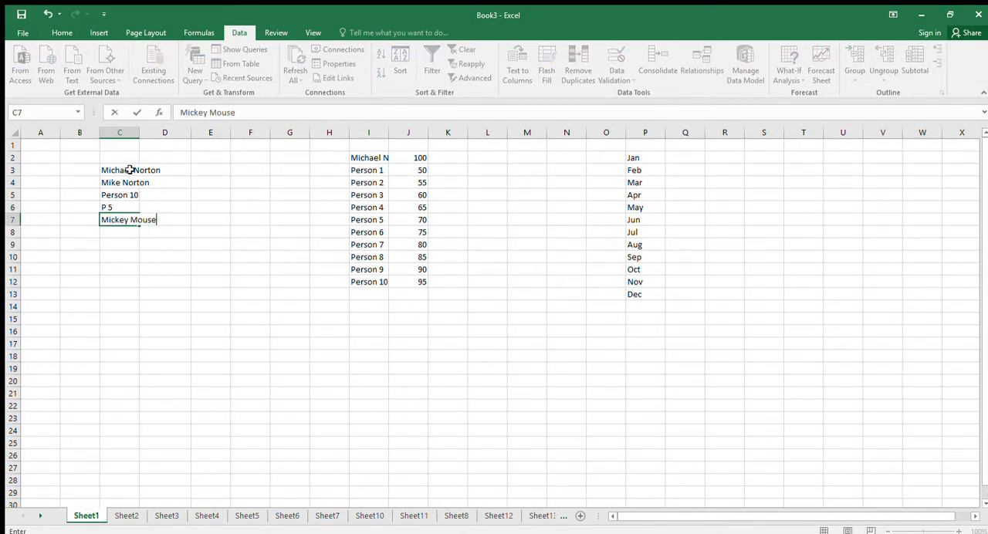
key("Return")
Enter the formula =VLOOKUP(C3,I:J,2,FALSE) in D3 to look up the C3 name's value in the list.
left_click(152, 173)
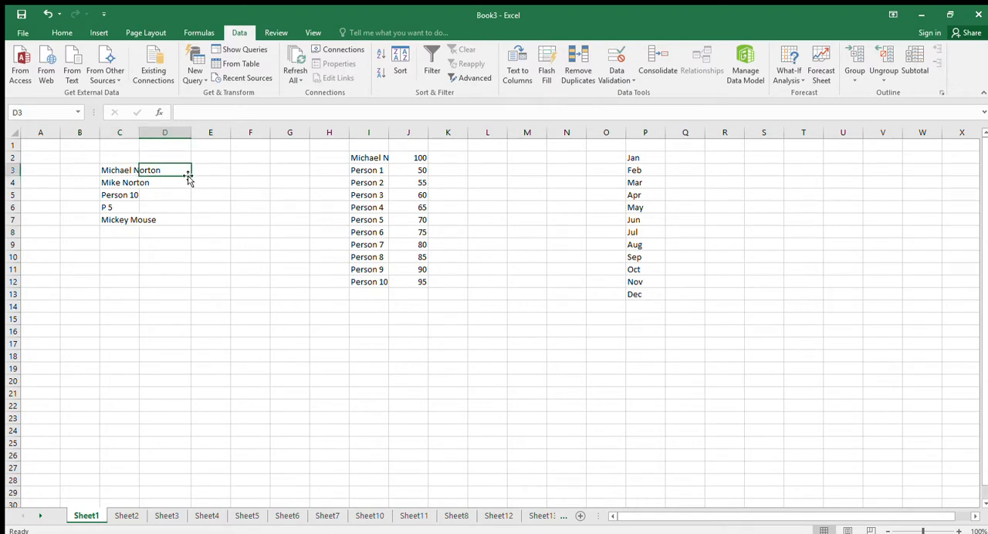
type("=vlook")
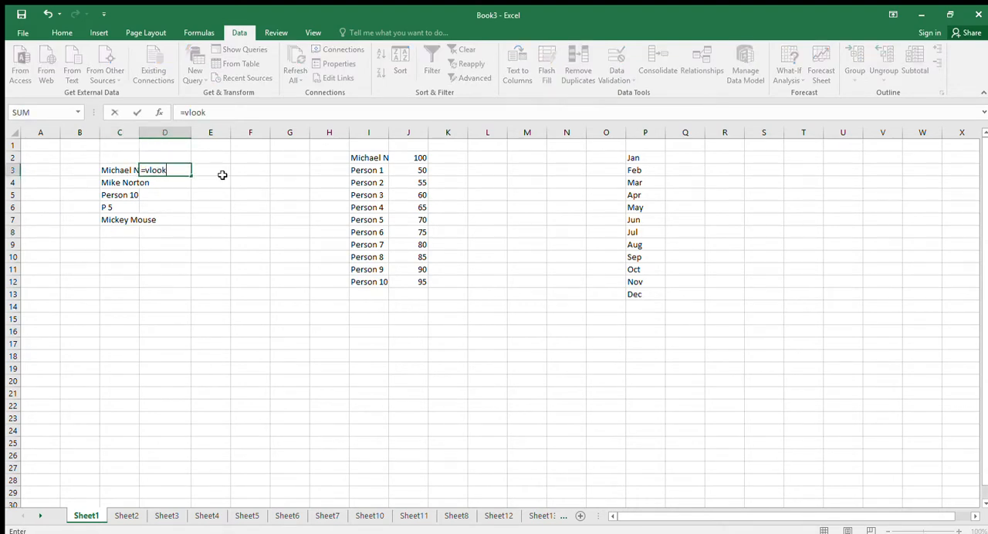
type("up(")
left_click(115, 171)
type(",")
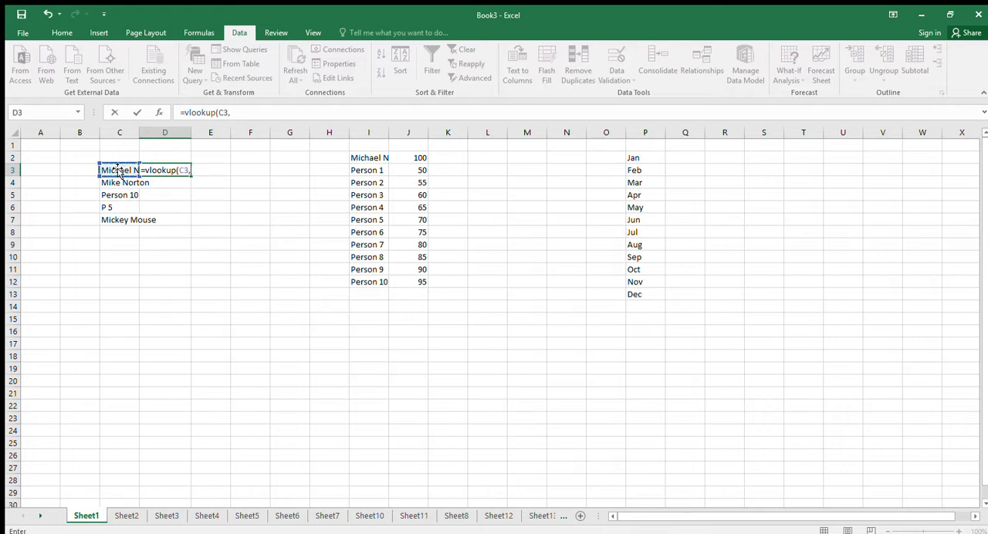
left_click_drag(368, 133, 401, 136)
type(",2,")
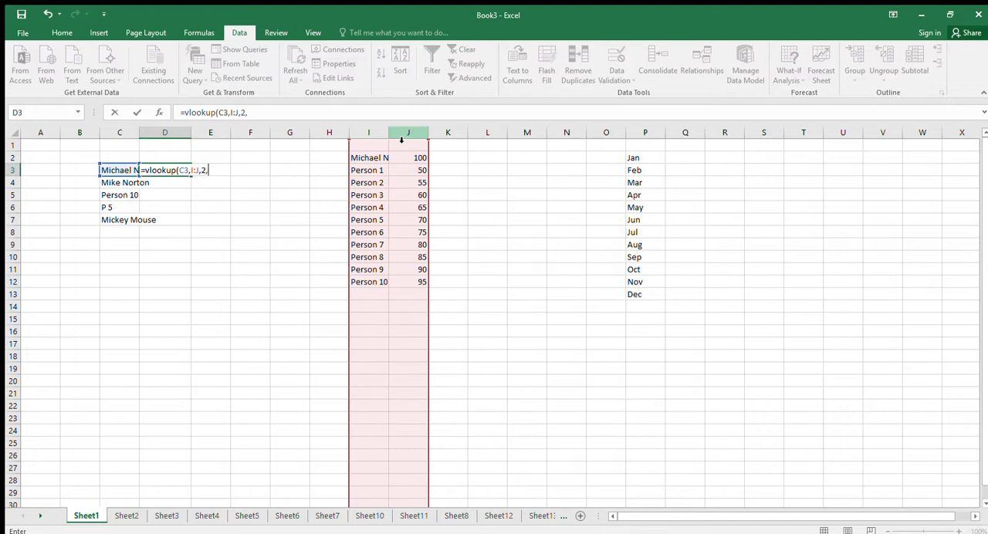
type("false")
key("Return")
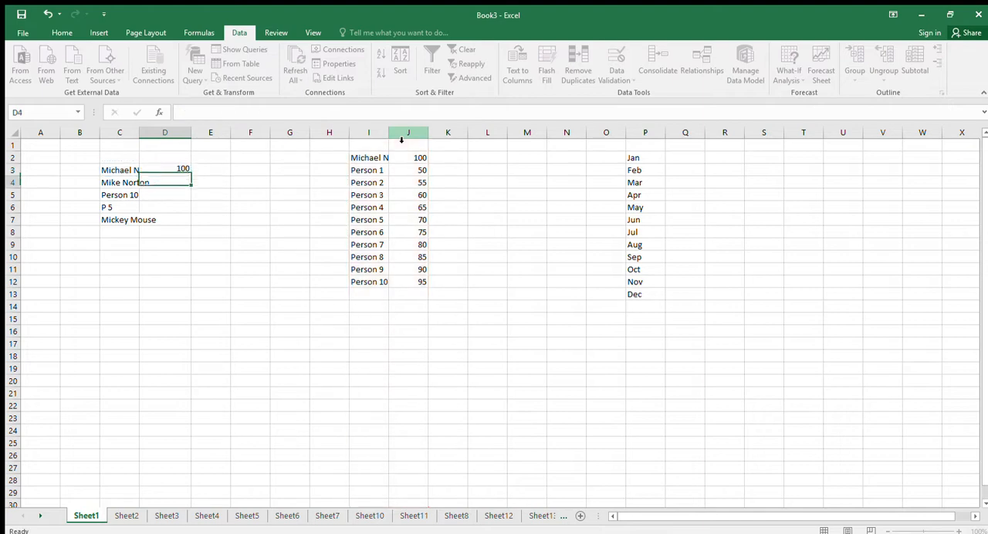
Widen column C to fit the names and fill the lookup formula from D3 down to D7.
left_click(176, 169)
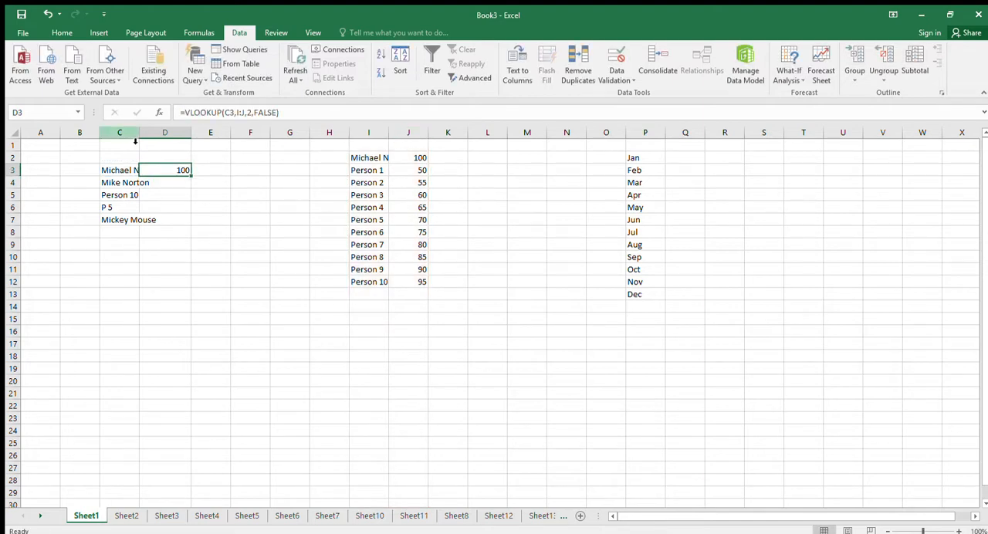
left_click_drag(139, 133, 167, 134)
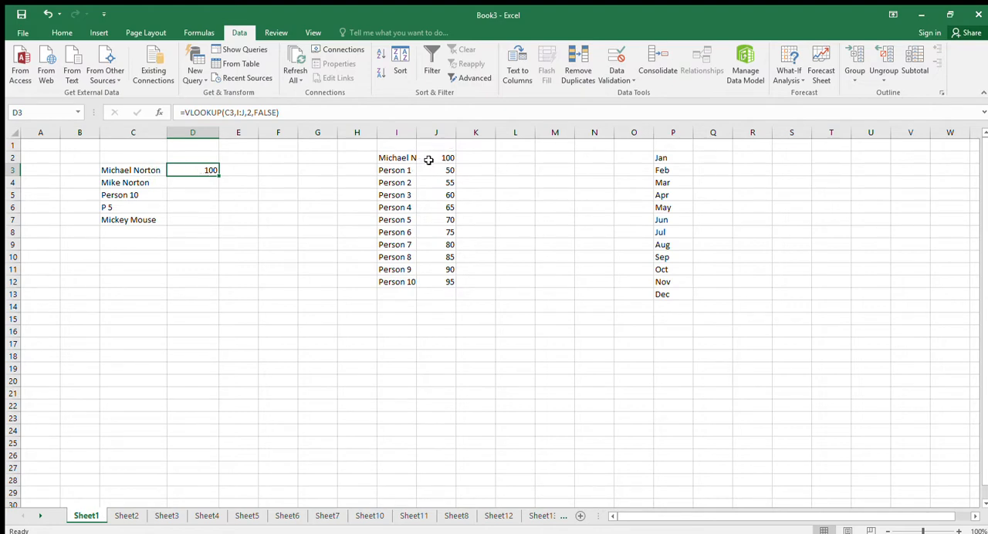
left_click_drag(219, 176, 216, 219)
Enter 3 in E3 and fill it down to E7.
left_click(233, 170)
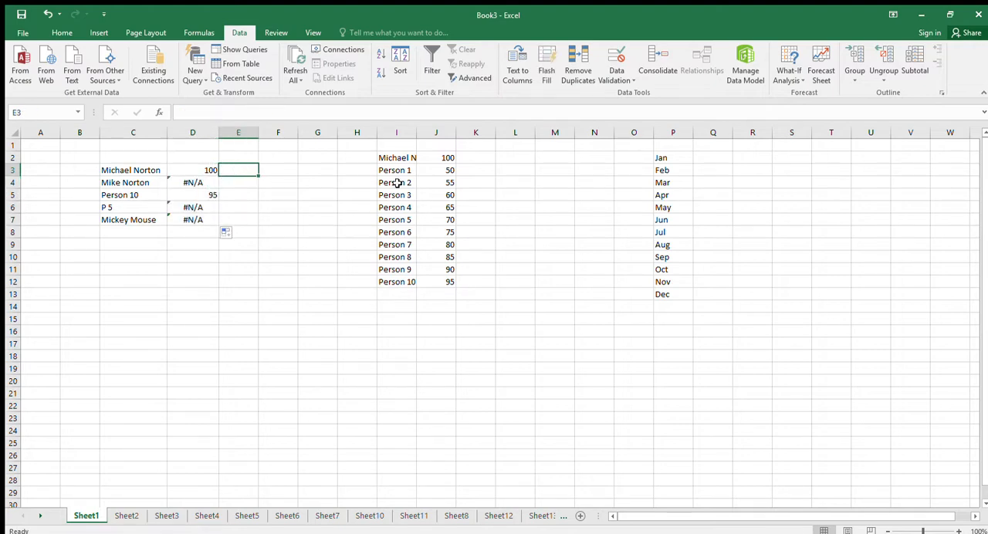
type("1")
key("Return")
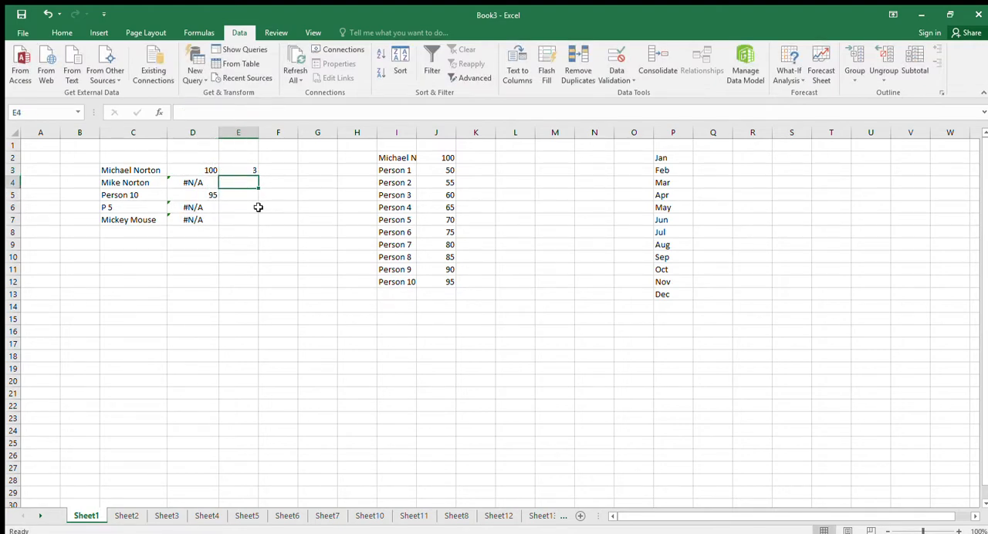
left_click(251, 171)
left_click_drag(258, 176, 258, 222)
Check the lookup formula in D4 and widen column I so the list's full name fits.
left_click(202, 193)
left_click(194, 183)
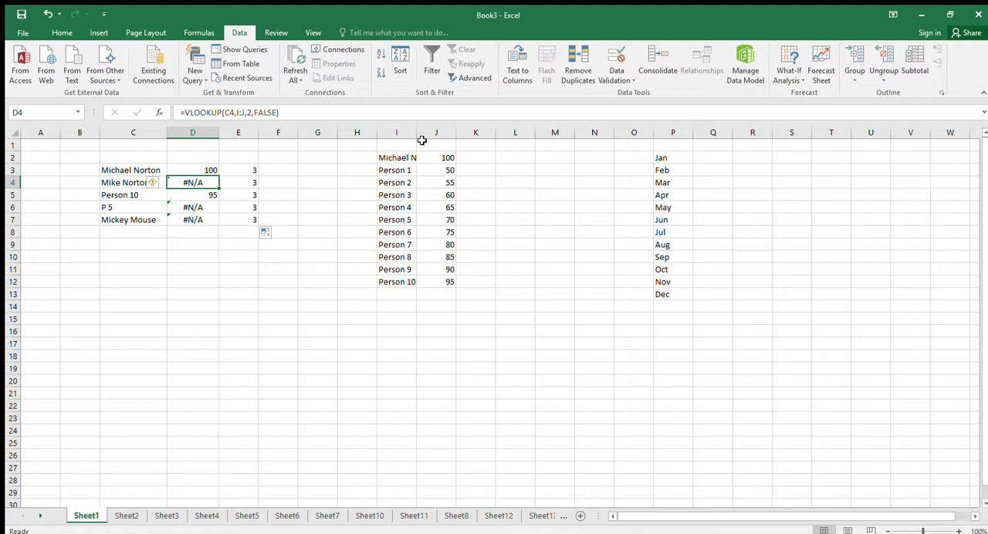
left_click_drag(416, 138, 466, 137)
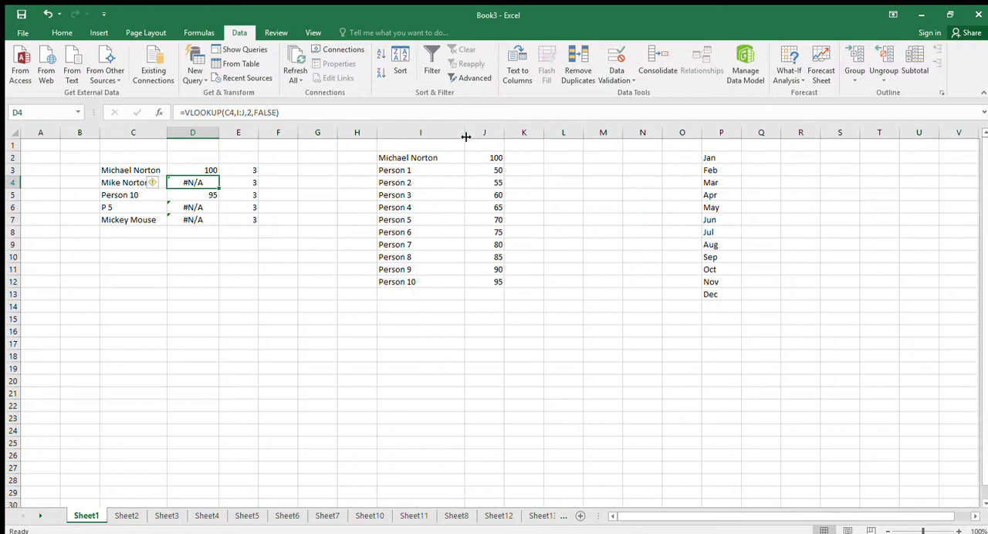
Examine the typed names and lookup results in C3:E7 against the list in columns I and J.
left_click(208, 197)
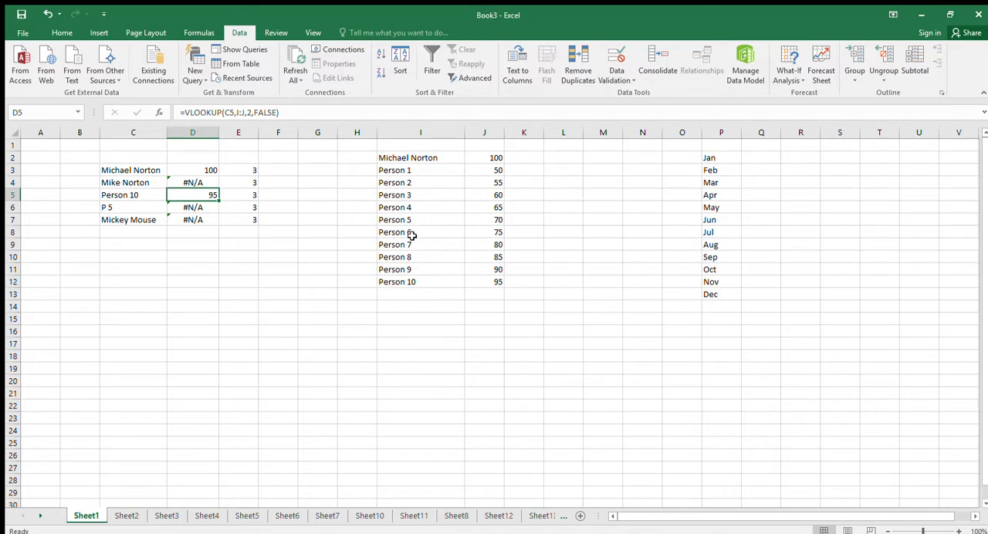
left_click(136, 220)
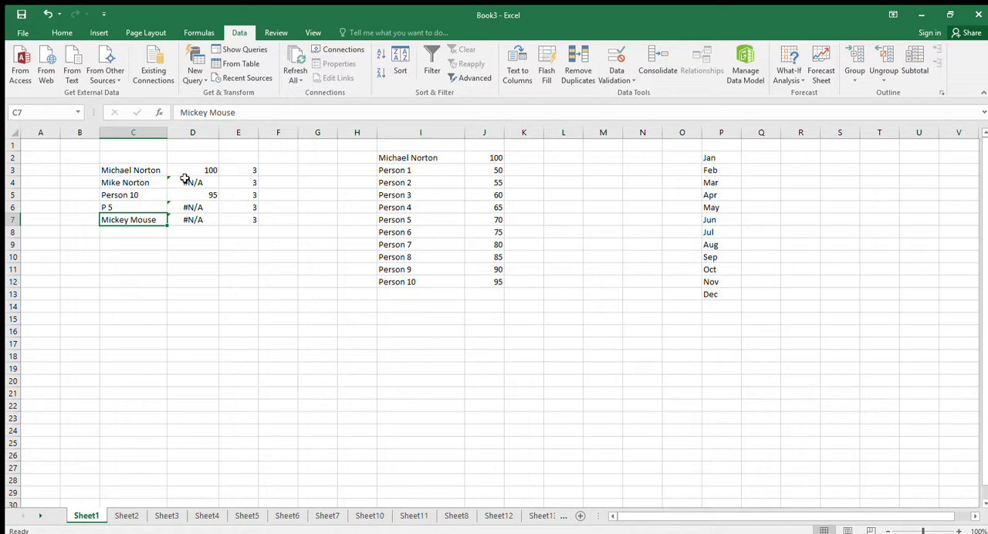
left_click(158, 172)
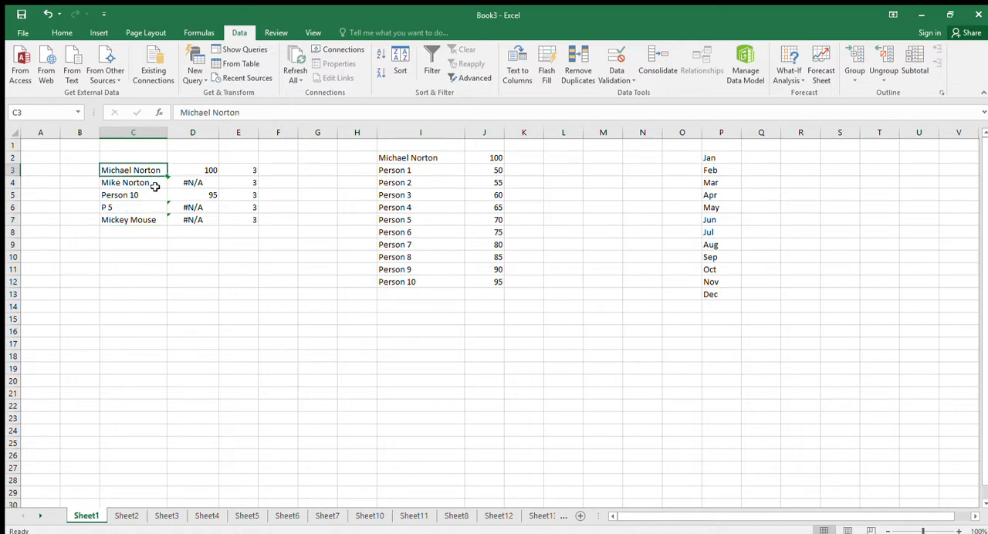
left_click_drag(138, 172, 229, 233)
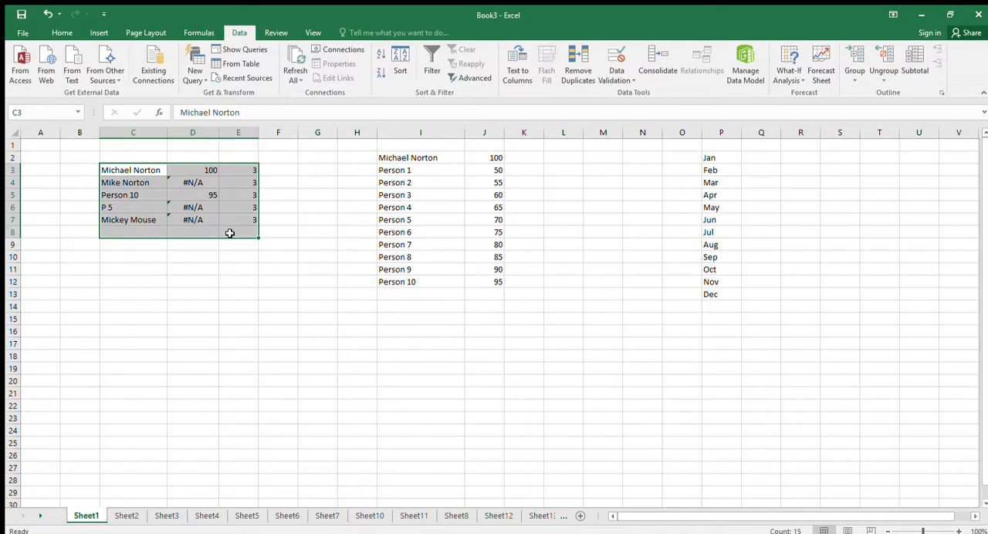
left_click(142, 194)
left_click(139, 183)
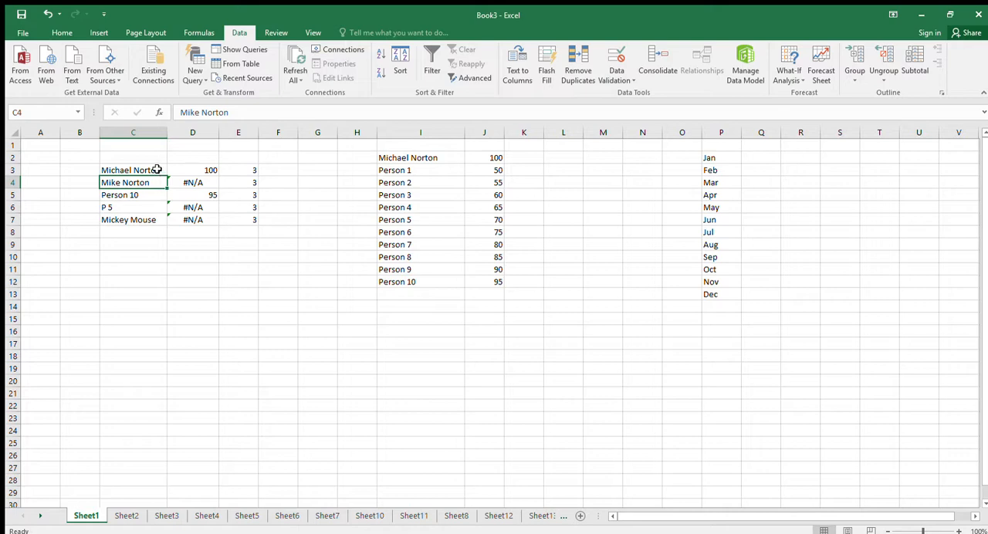
left_click_drag(157, 169, 227, 228)
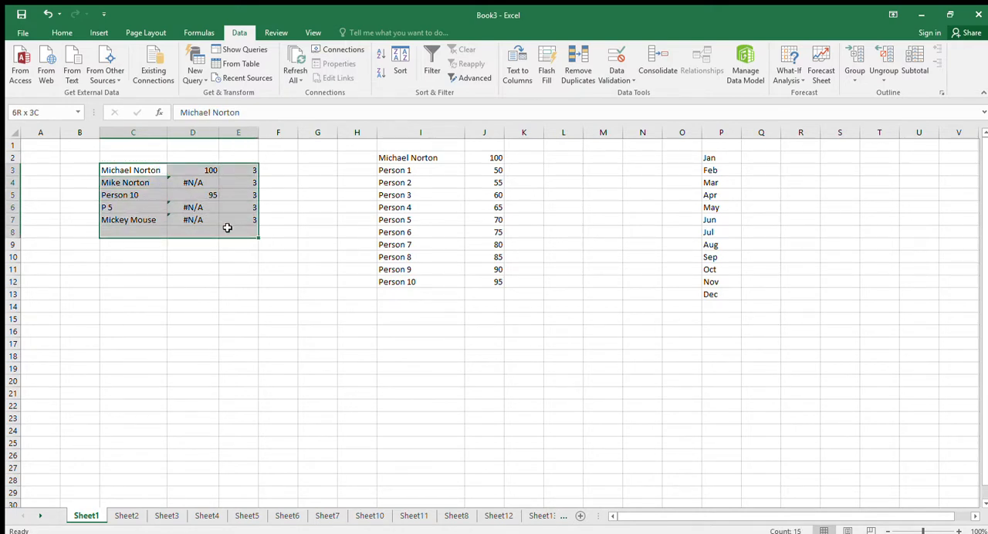
left_click_drag(227, 227, 227, 228)
left_click(49, 157)
left_click(48, 169)
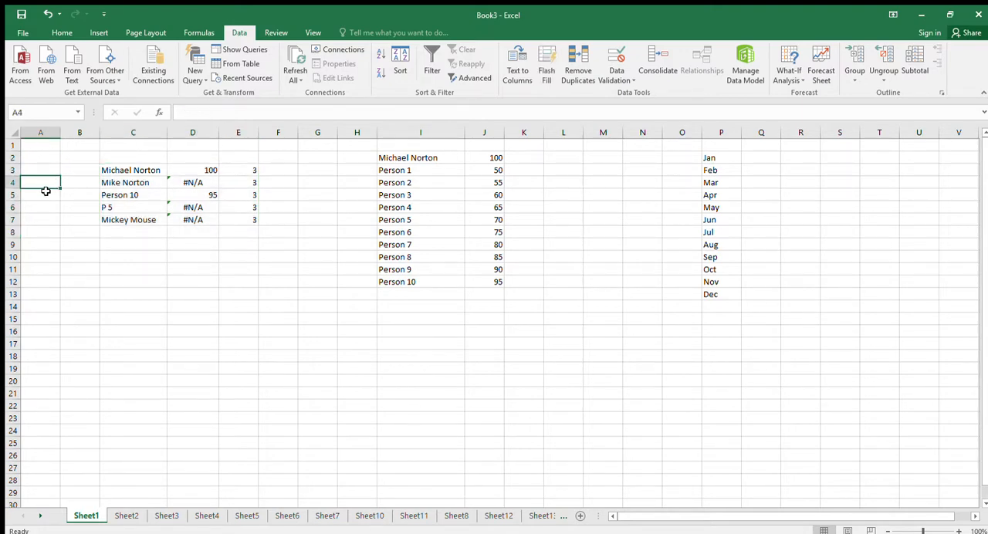
Clear the sample data in C3:E7 and the contents of columns I to K.
left_click_drag(123, 166, 237, 220)
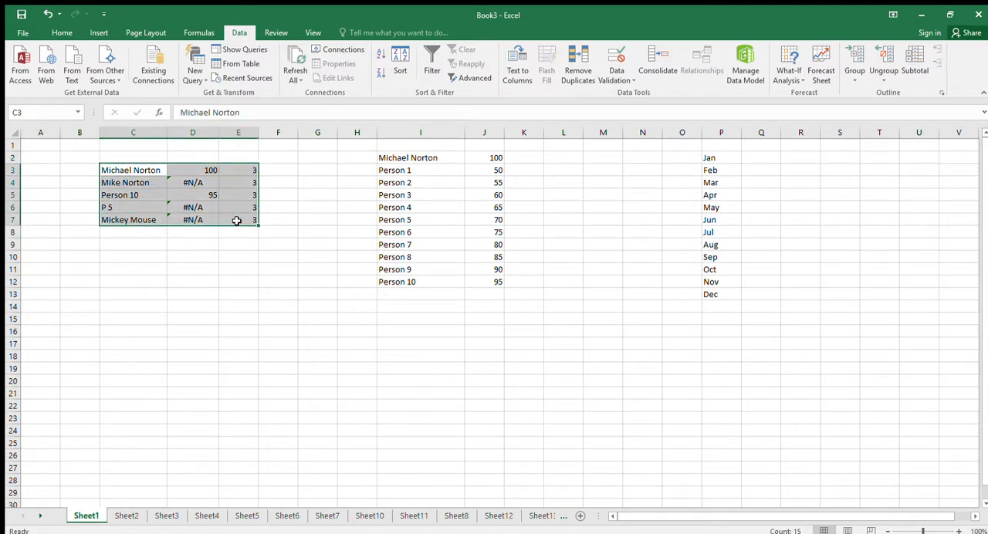
key("Delete")
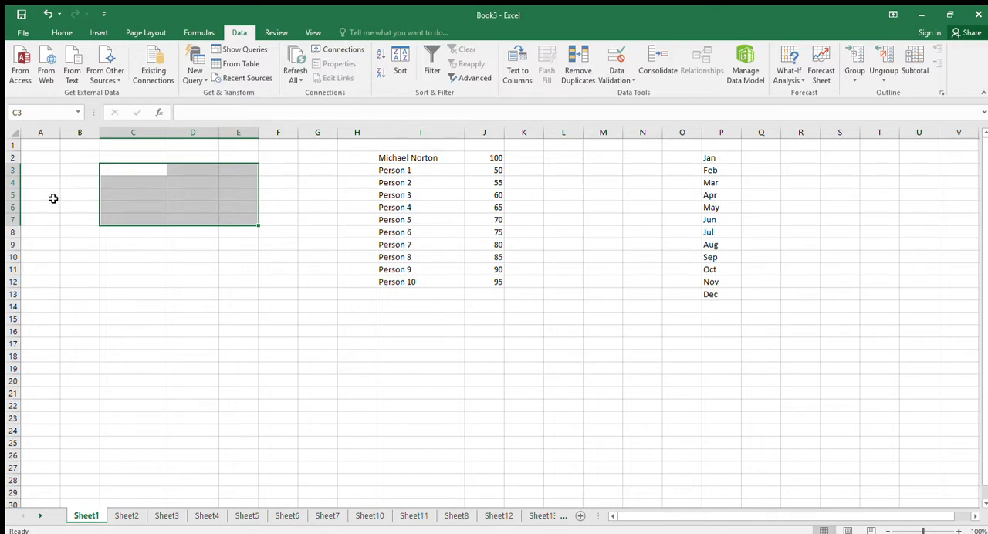
left_click(42, 170)
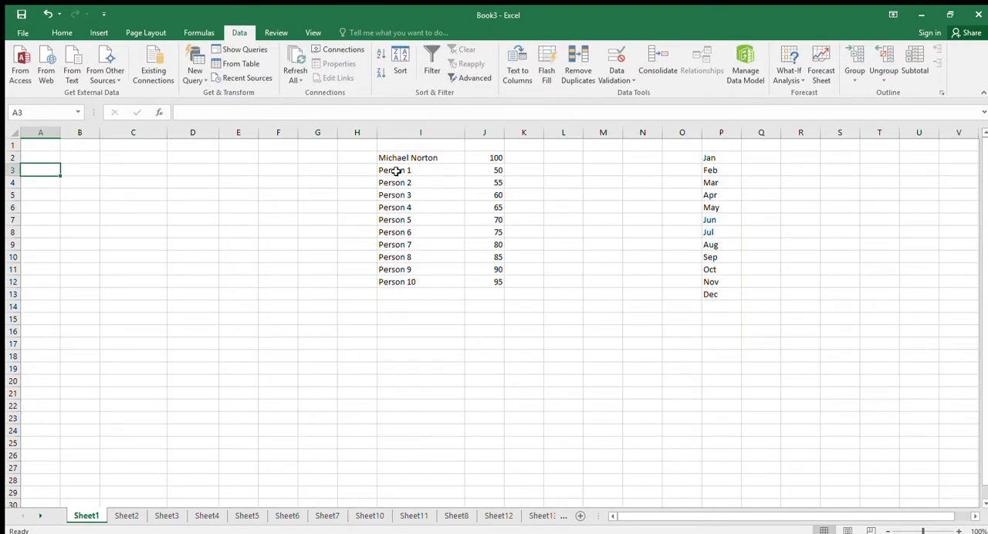
left_click_drag(420, 132, 506, 261)
key("Delete")
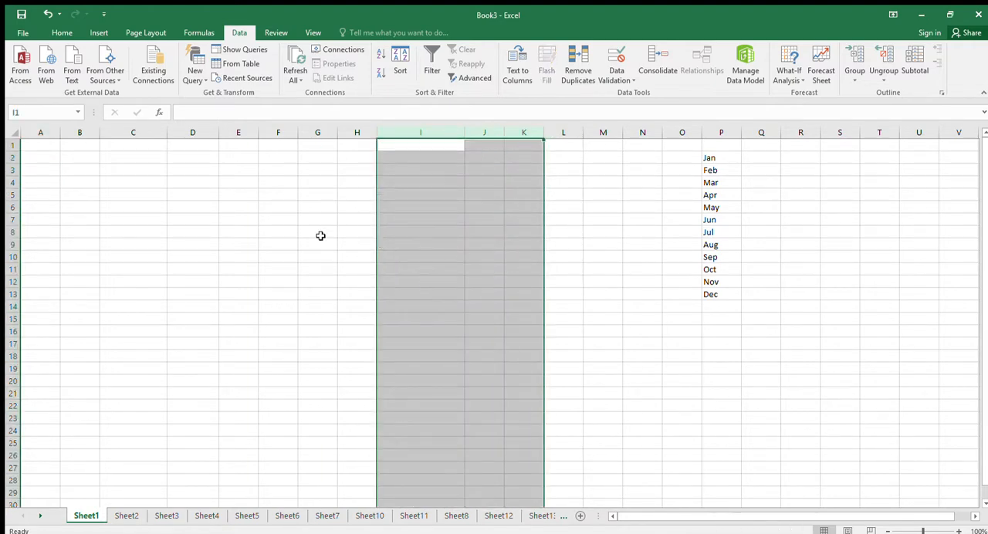
left_click(42, 158)
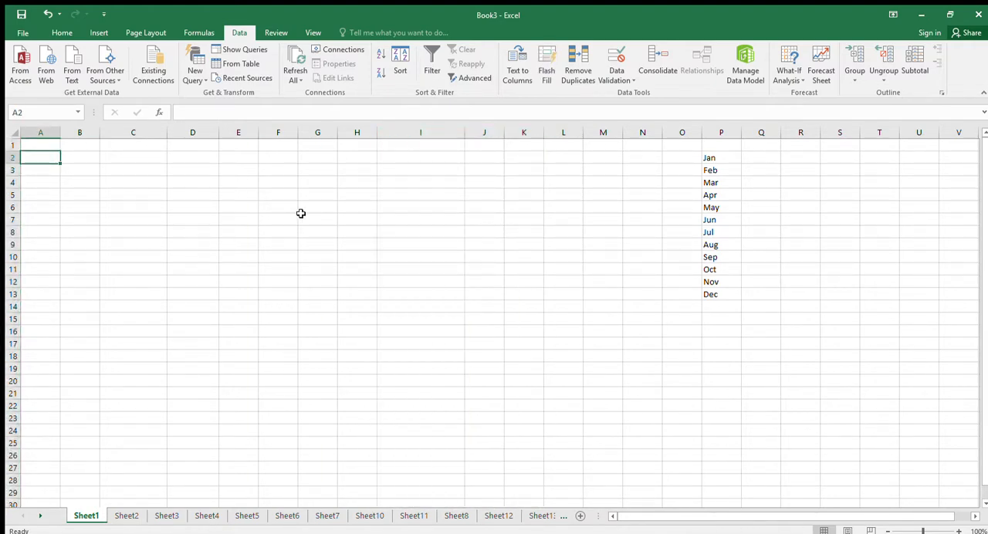
key("Up")
type("Sa")
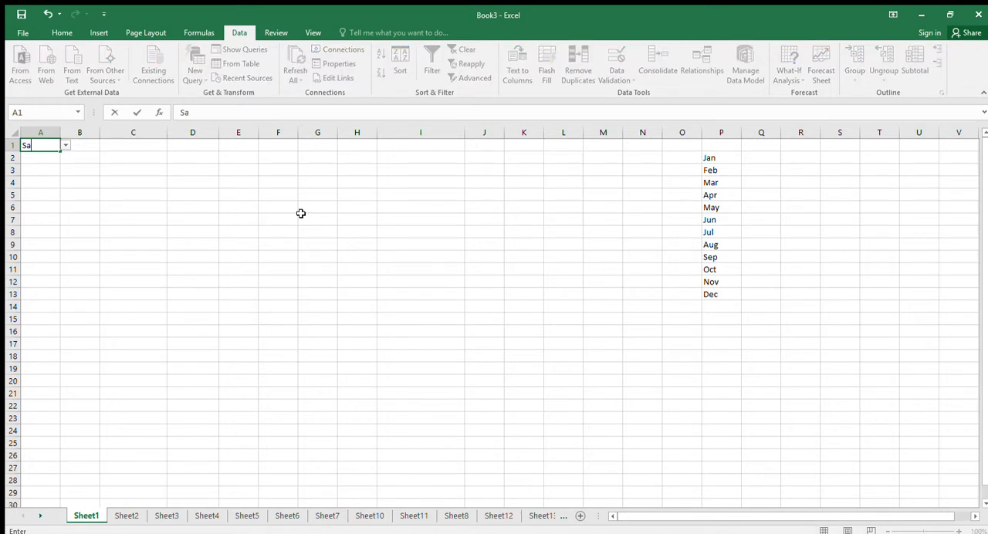
key("Escape")
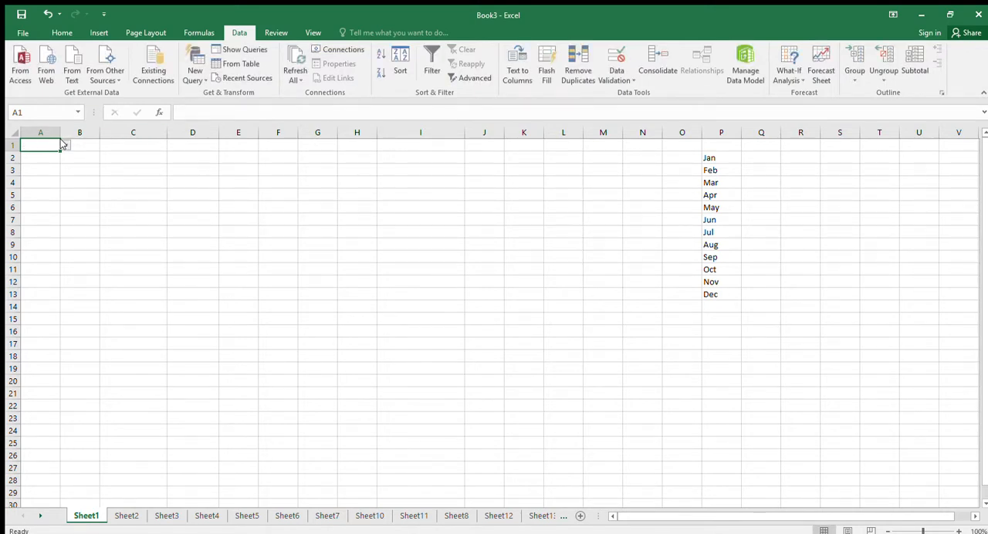
Insert a blank row above row 1 and select cell A2.
left_click(9, 146)
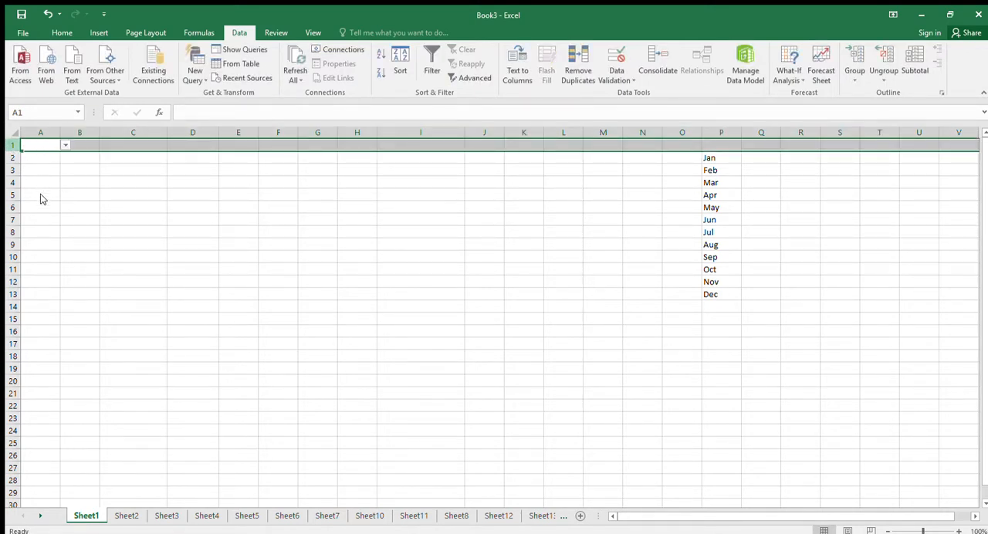
key("ctrl+shift+plus")
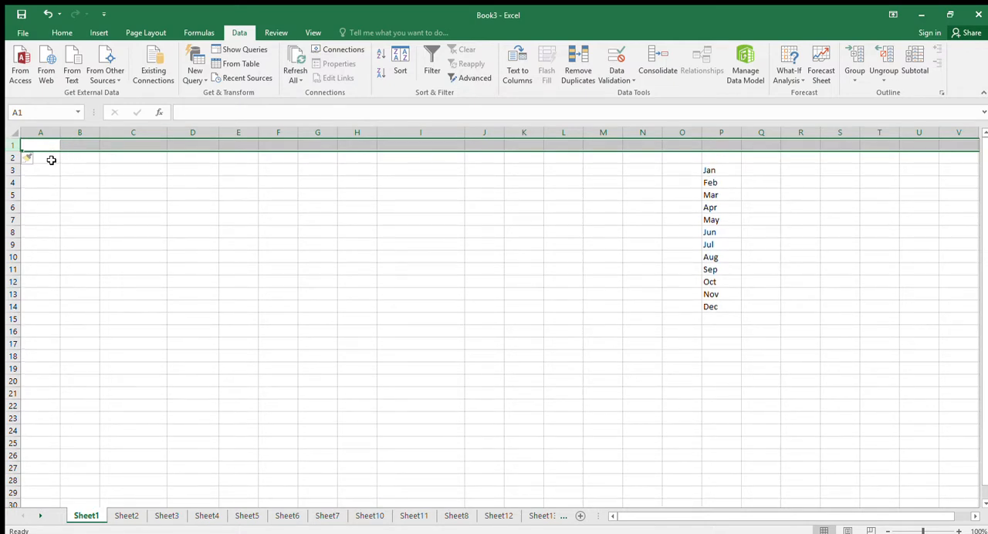
left_click(51, 160)
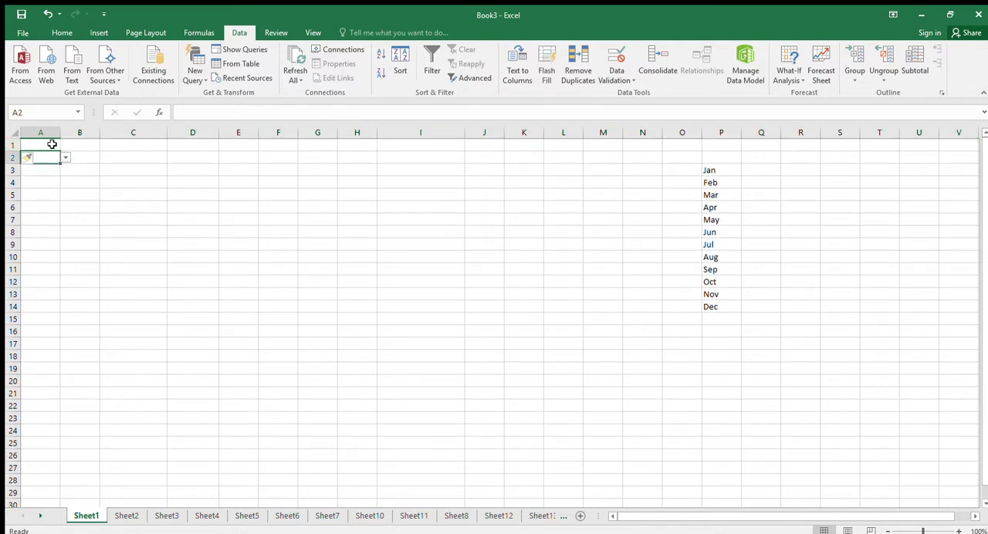
Insert two blank rows above row 2 and enter the title Sales in cell A1.
left_click_drag(11, 159, 119, 170)
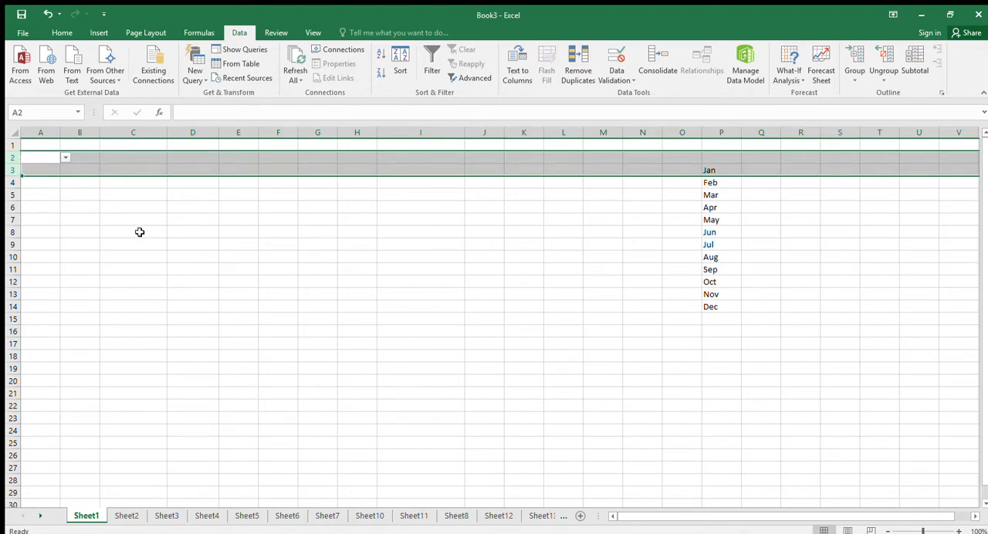
key("ctrl+shift+plus")
left_click(51, 145)
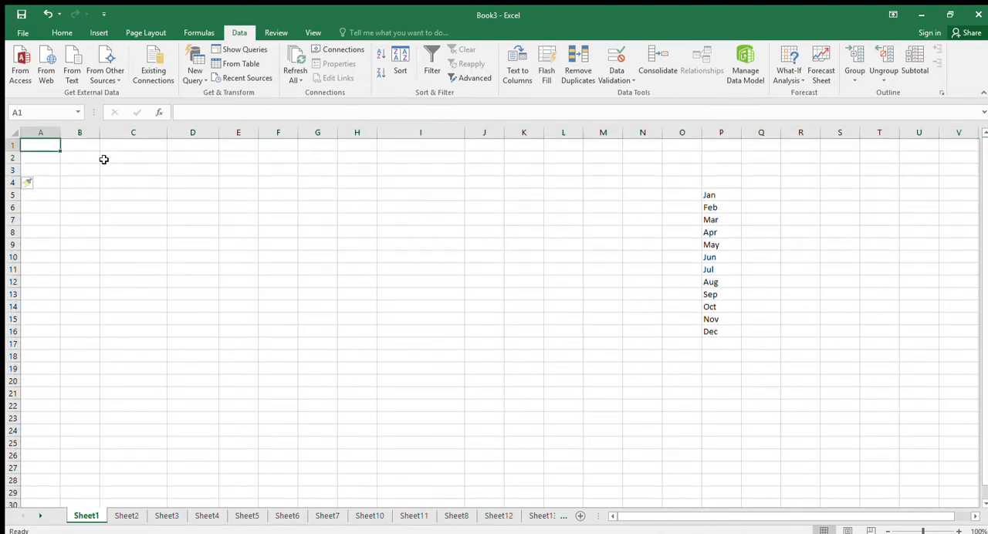
type("Sales")
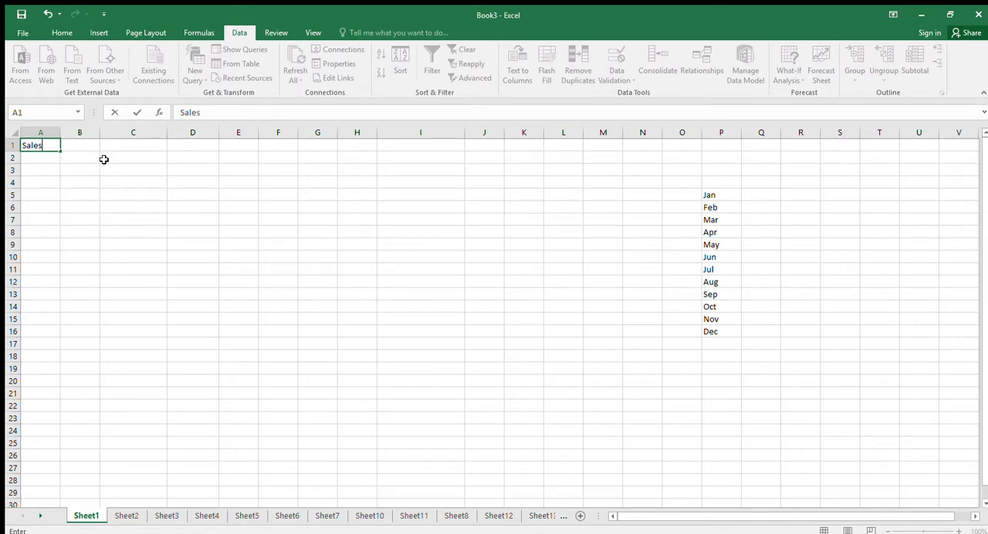
key("Return")
Format the Sales title in A1 as bold and underlined.
left_click(43, 146)
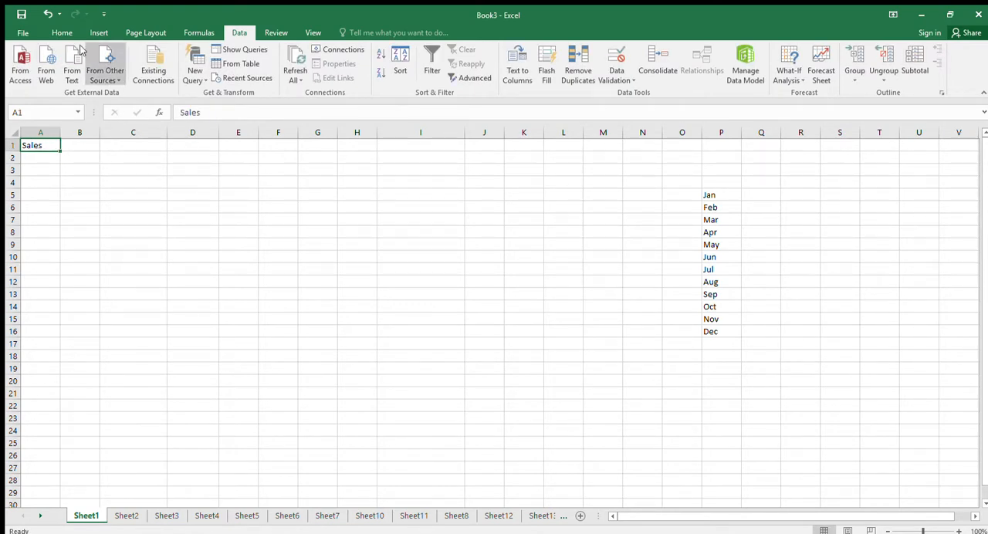
left_click(62, 32)
left_click(111, 73)
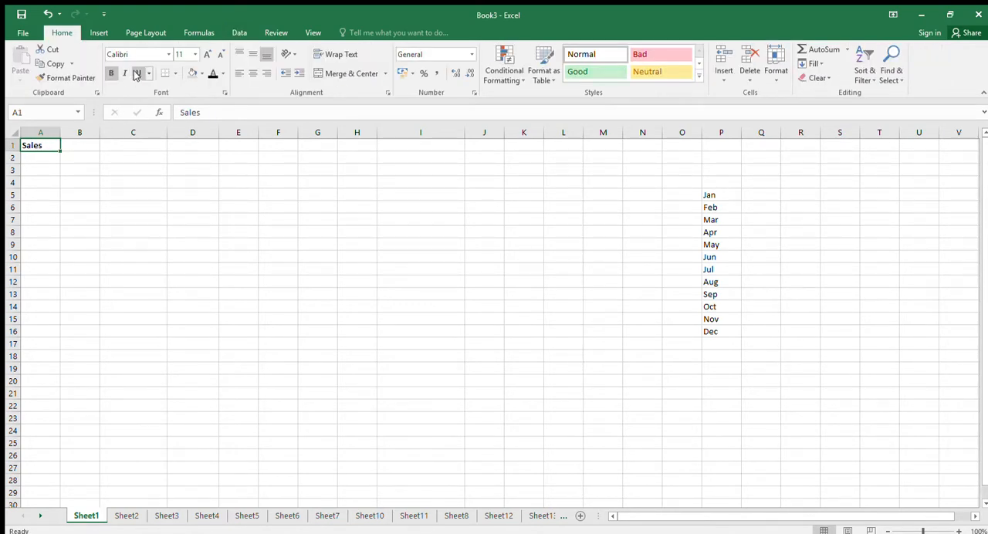
left_click(136, 73)
Enter the column headings Month, Product and Value in cells A3 to C3.
left_click(46, 168)
type("Mont")
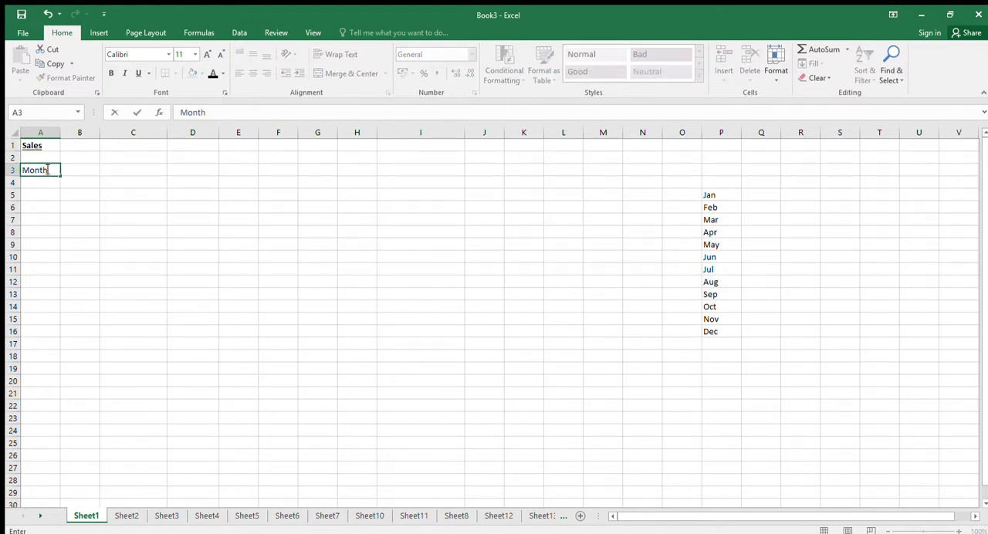
type("h")
key("Tab")
type("Product")
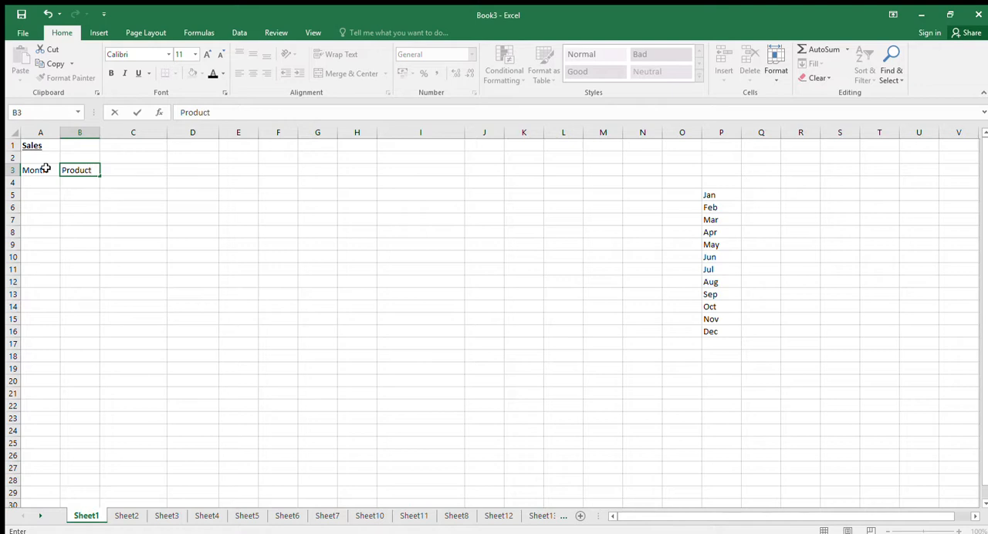
key("Tab")
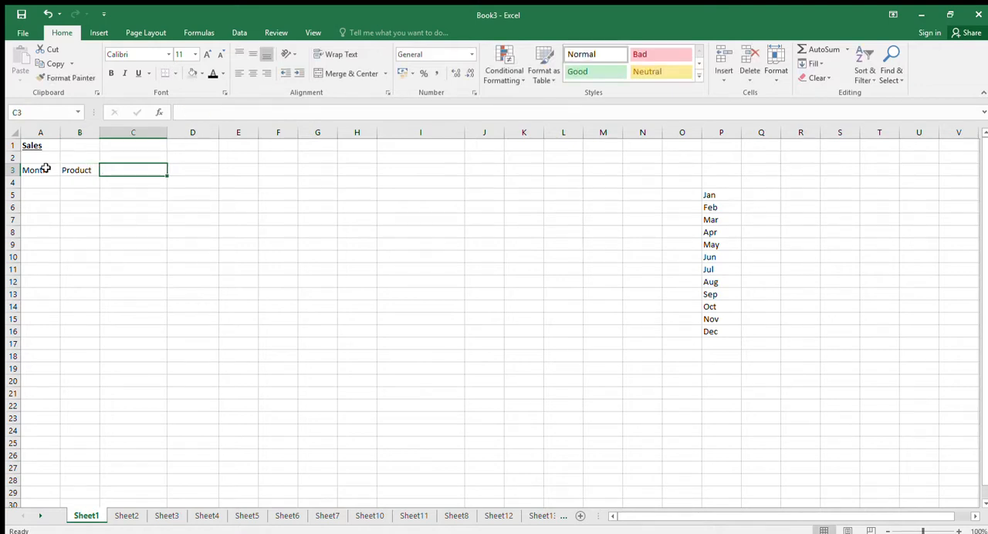
type("VAlue")
key("Return")
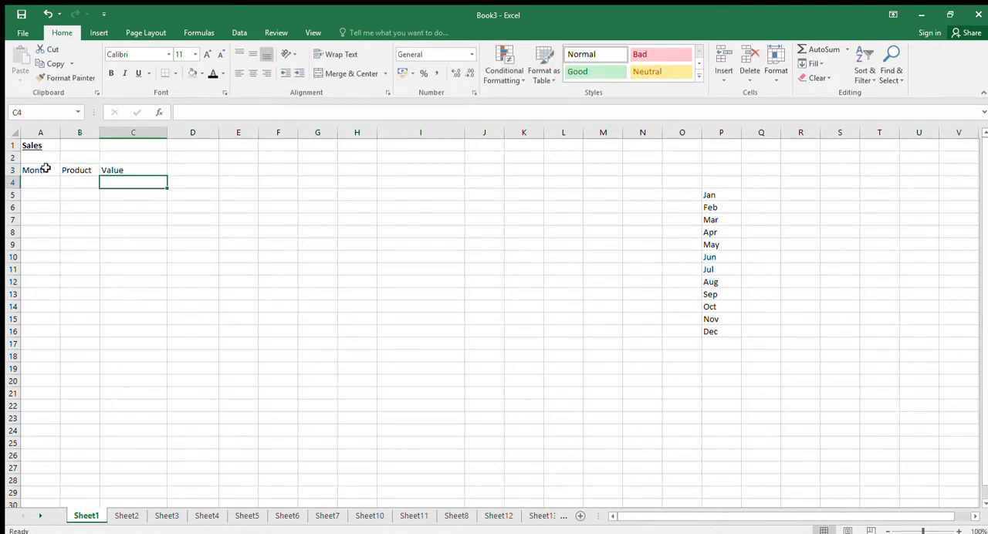
Make the headings in A3:C3 bold and add a bottom border beneath them.
left_click_drag(46, 168, 127, 170)
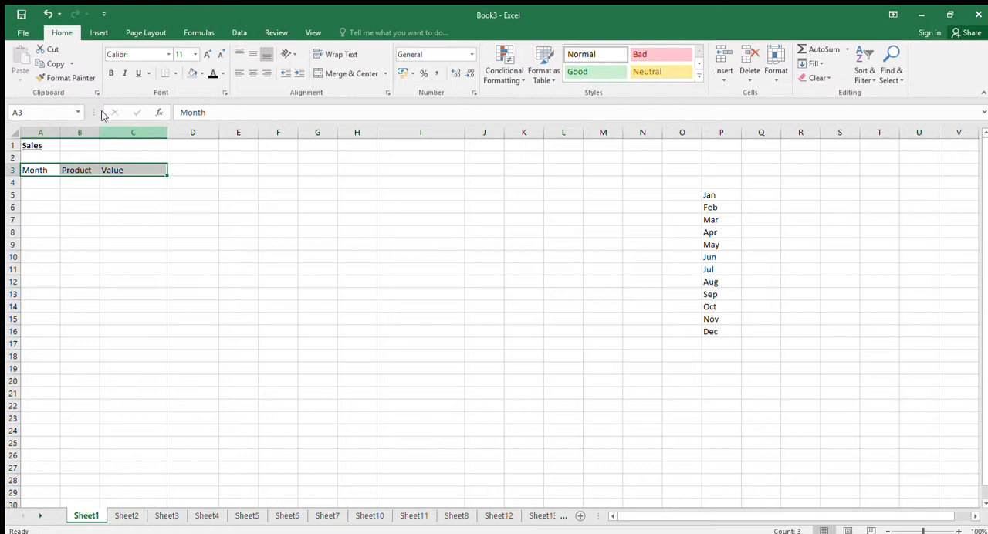
left_click(112, 72)
left_click(164, 73)
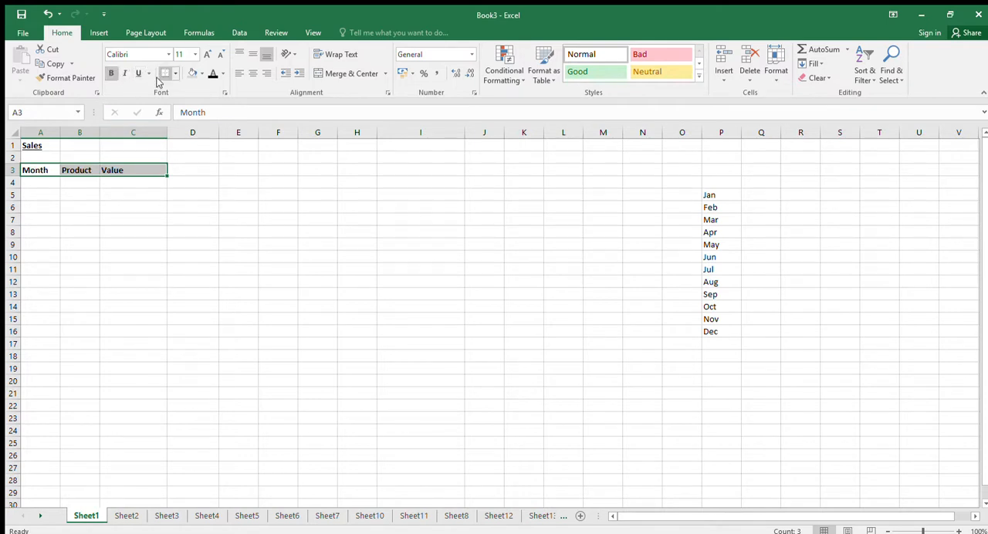
left_click(250, 200)
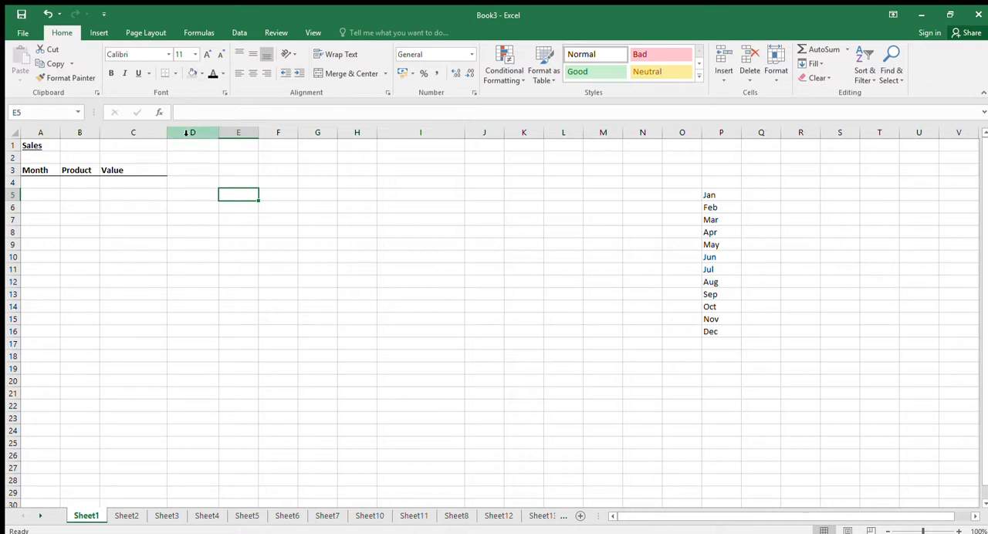
Choose Feb from the drop-down list in A4, under the Month heading.
left_click(46, 184)
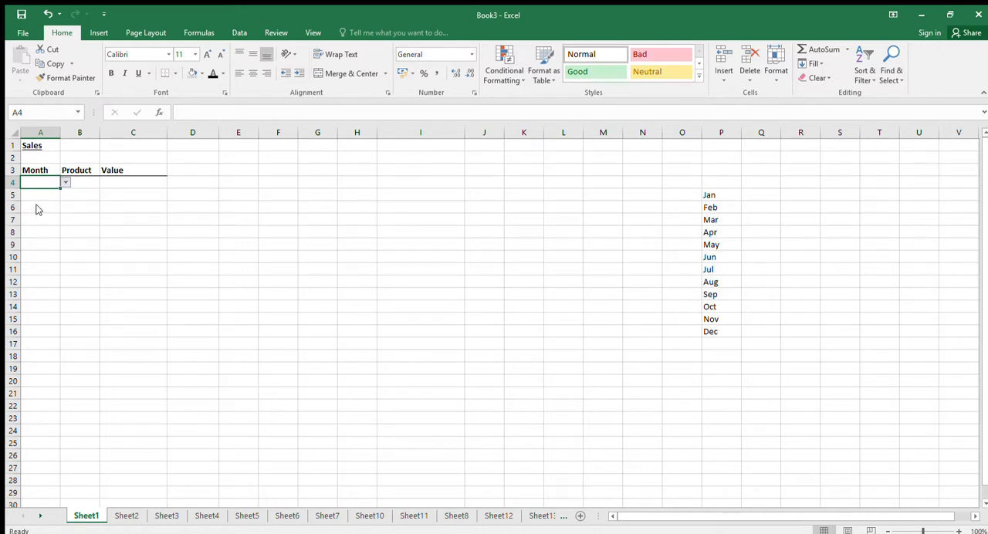
left_click(36, 205)
left_click(93, 182)
left_click(178, 184)
left_click(80, 184)
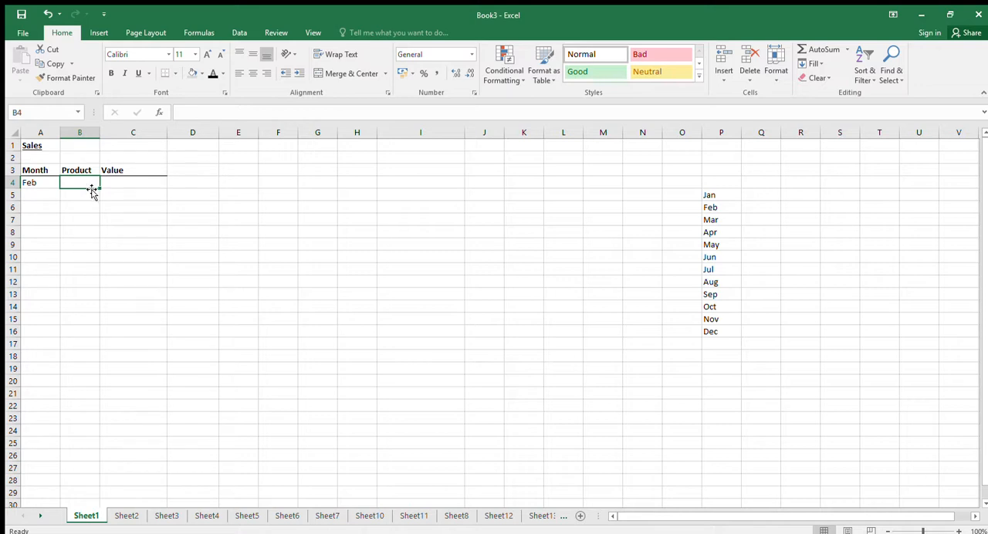
left_click(51, 184)
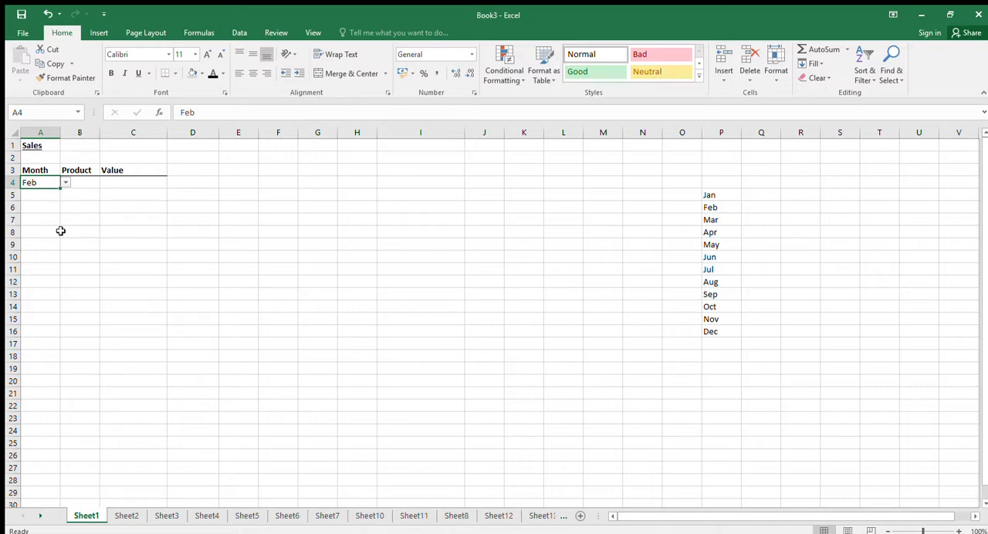
Examine the Data Validation screenshot on Sheet2 with its typed list source, and return to Sheet1.
left_click(127, 515)
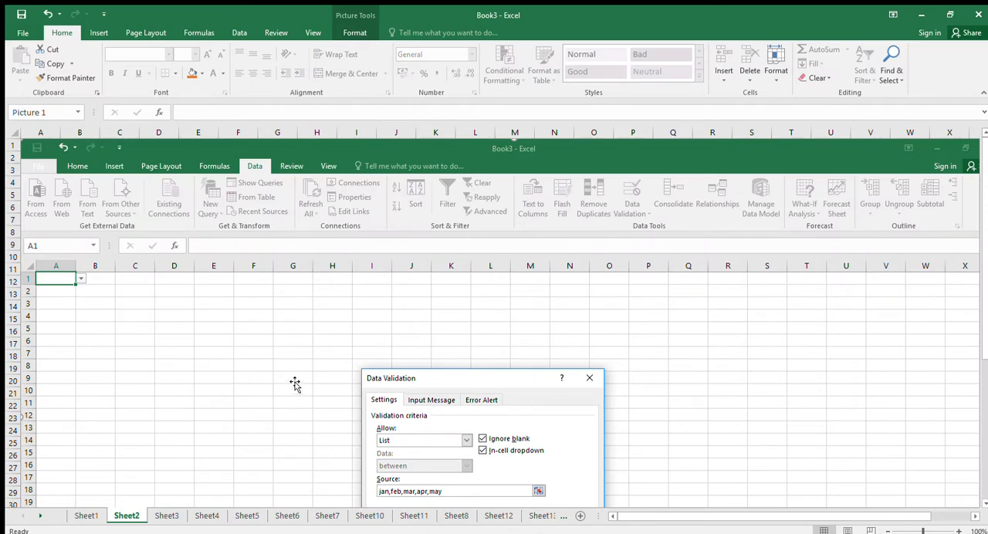
scroll(296, 378, "down", 1)
scroll(297, 379, "up", 1)
scroll(668, 284, "down", 1)
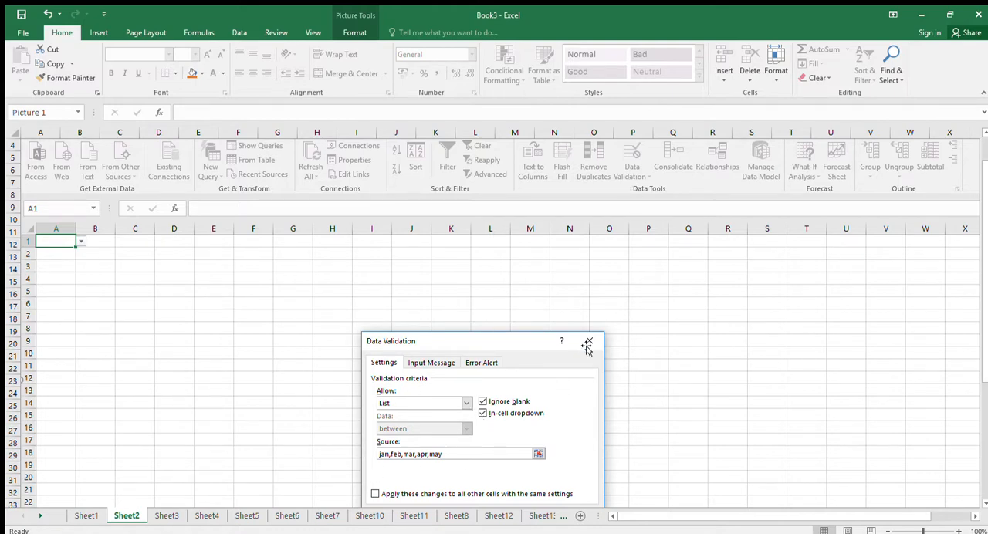
scroll(589, 348, "down", 1)
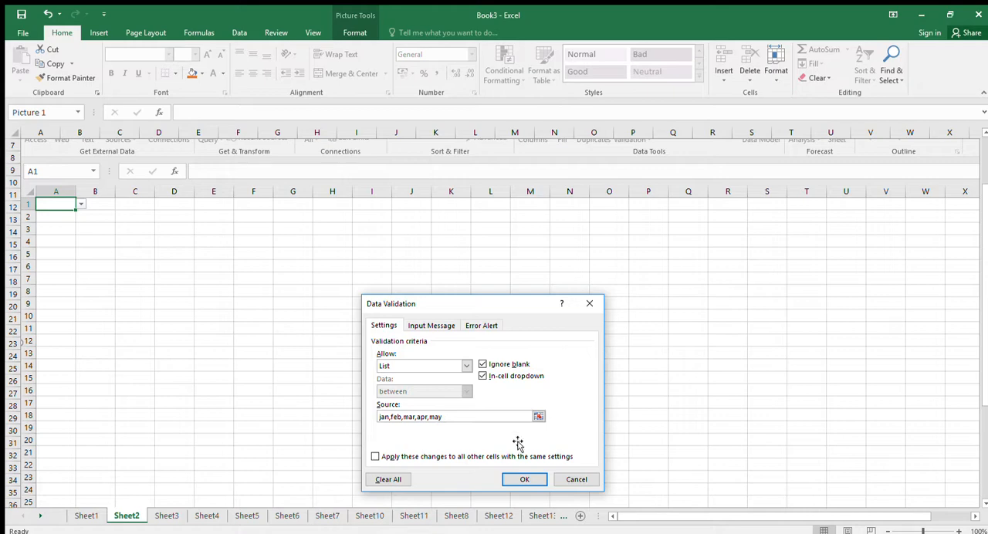
left_click(87, 515)
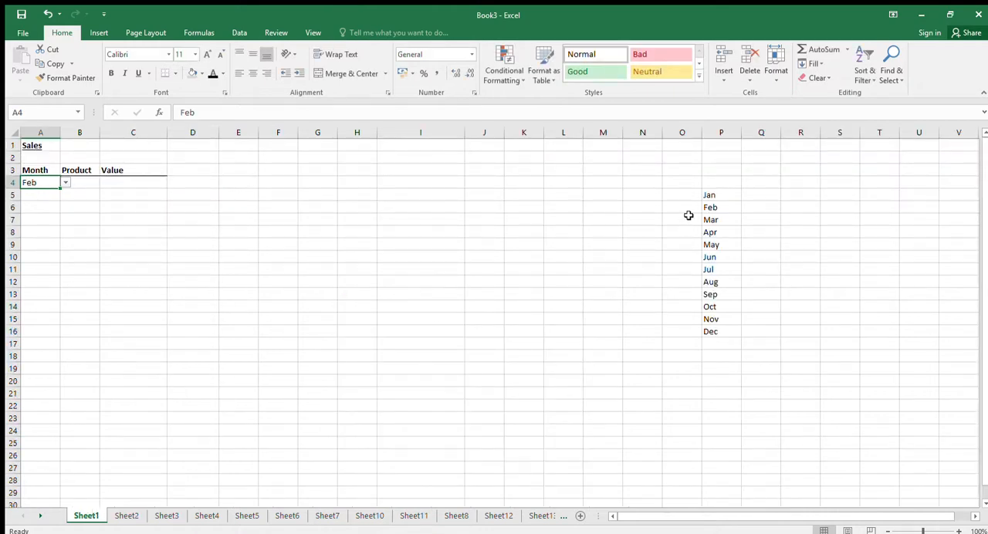
Clear the list of months in column P by emptying P3:P18.
left_click(714, 196)
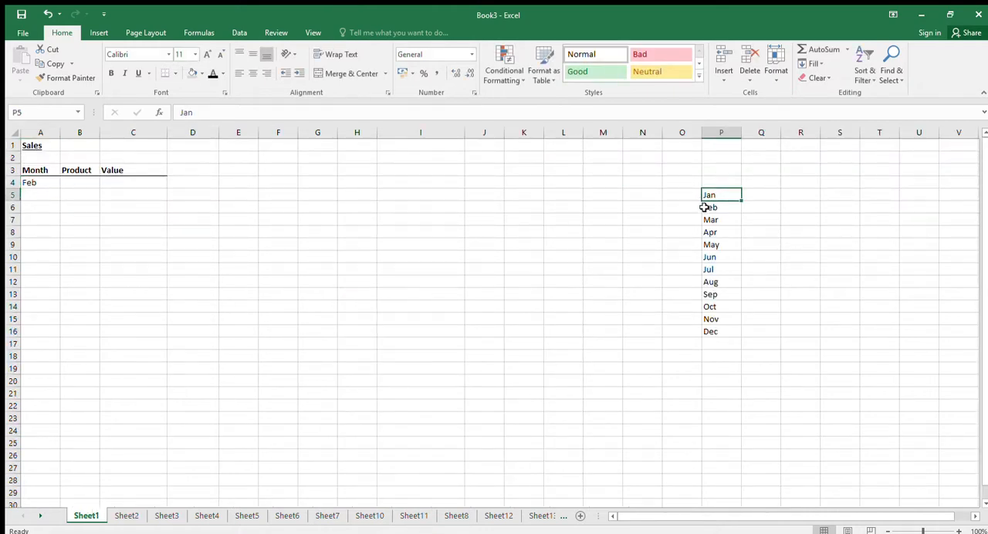
left_click(716, 207)
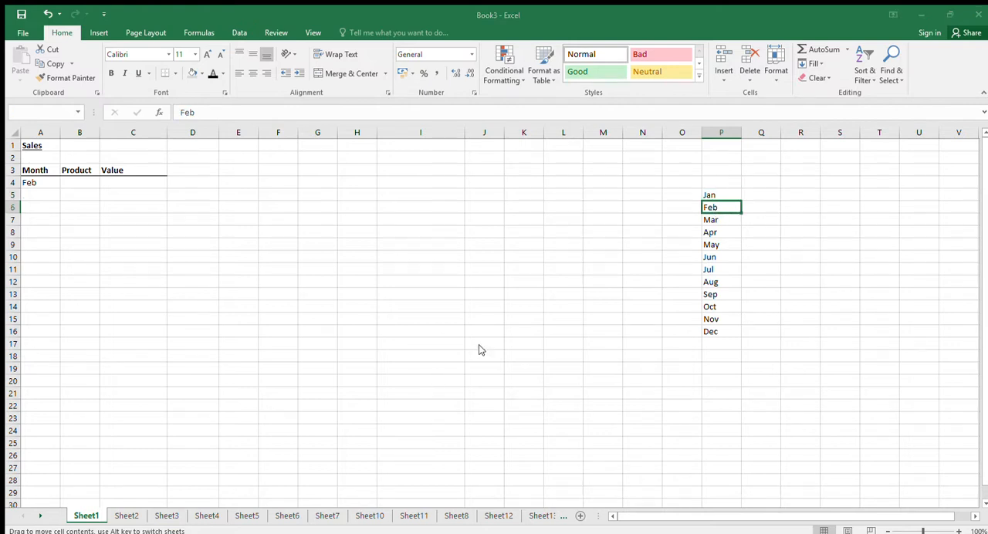
left_click_drag(714, 170, 722, 357)
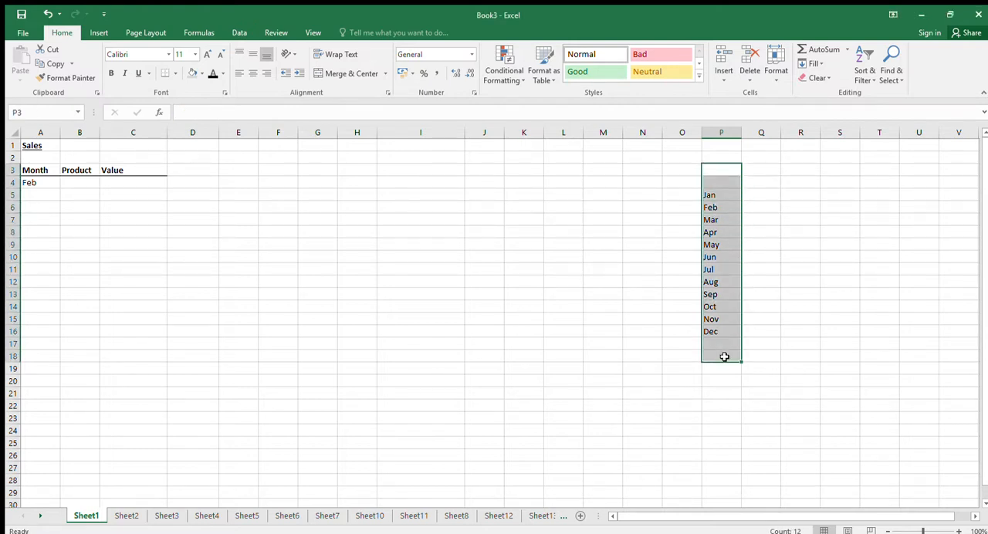
key("Delete")
Enter Jan in P5 and fill the month series down to Dec in P16.
left_click(720, 194)
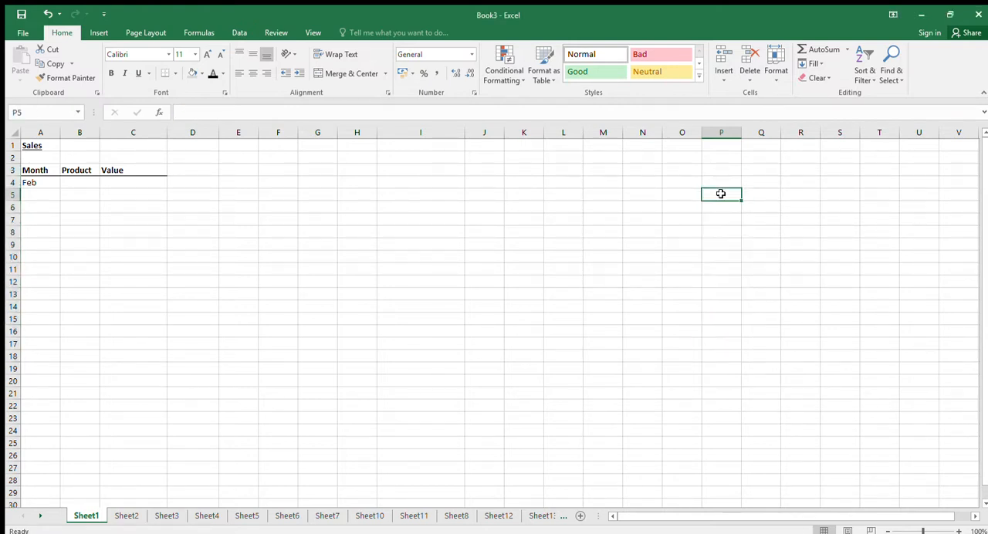
type("AJn")
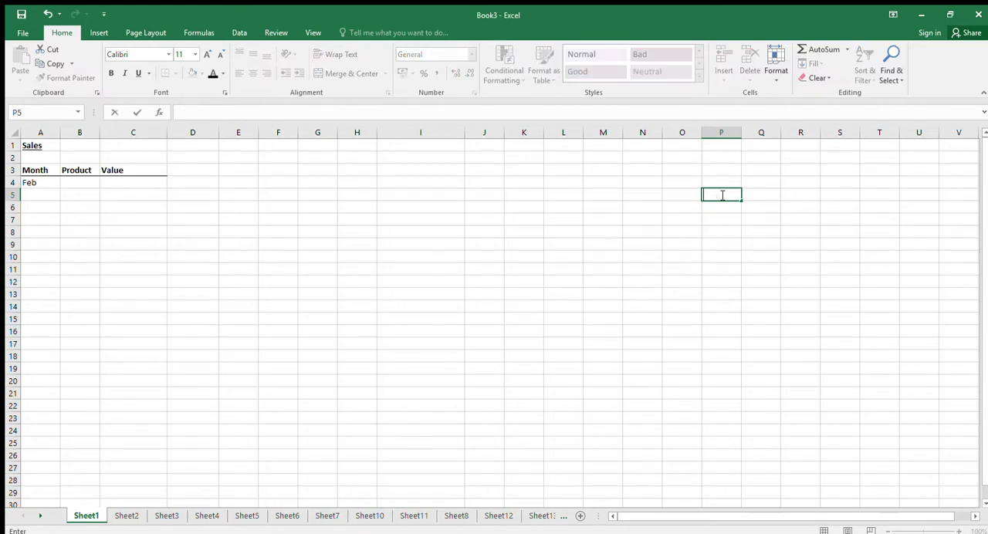
type("an")
key("Return")
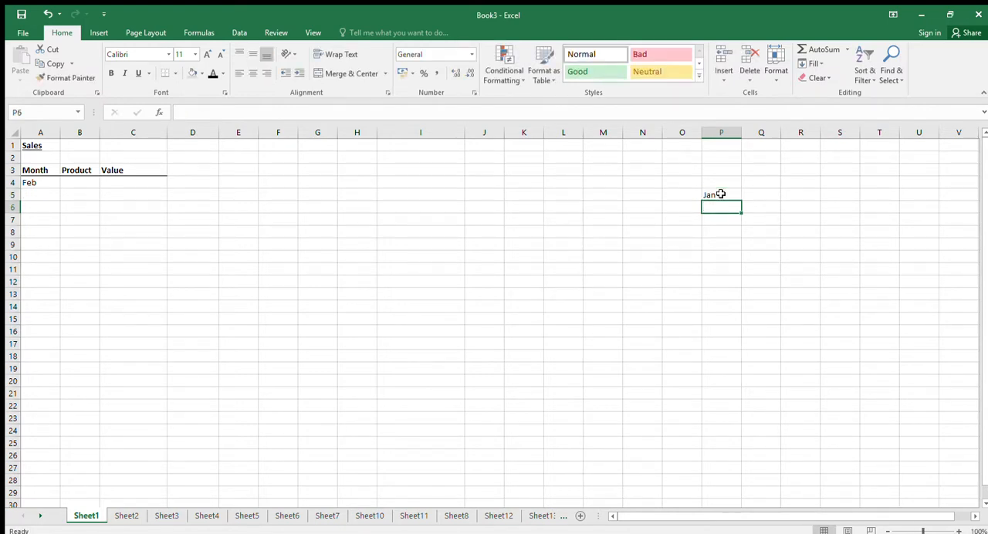
left_click(721, 193)
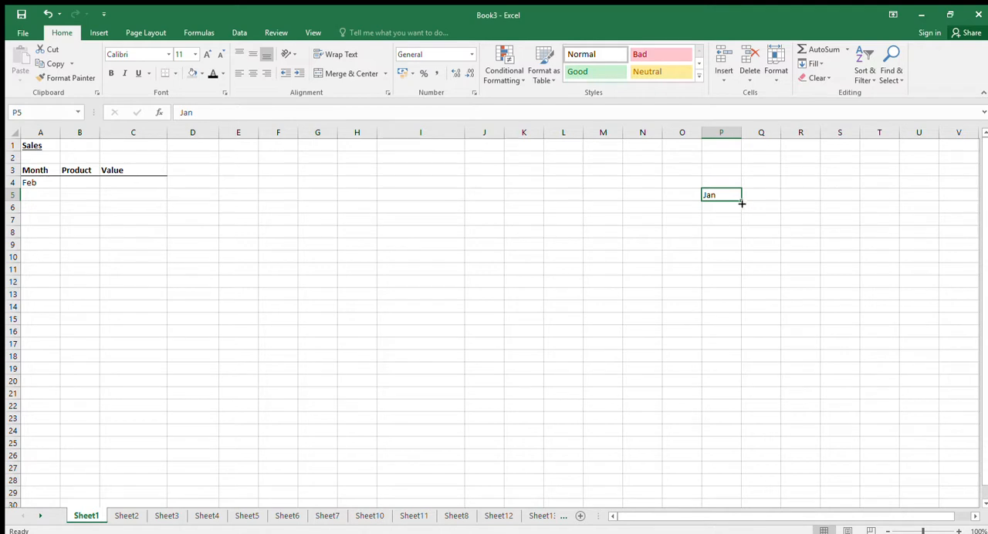
left_click_drag(740, 200, 746, 340)
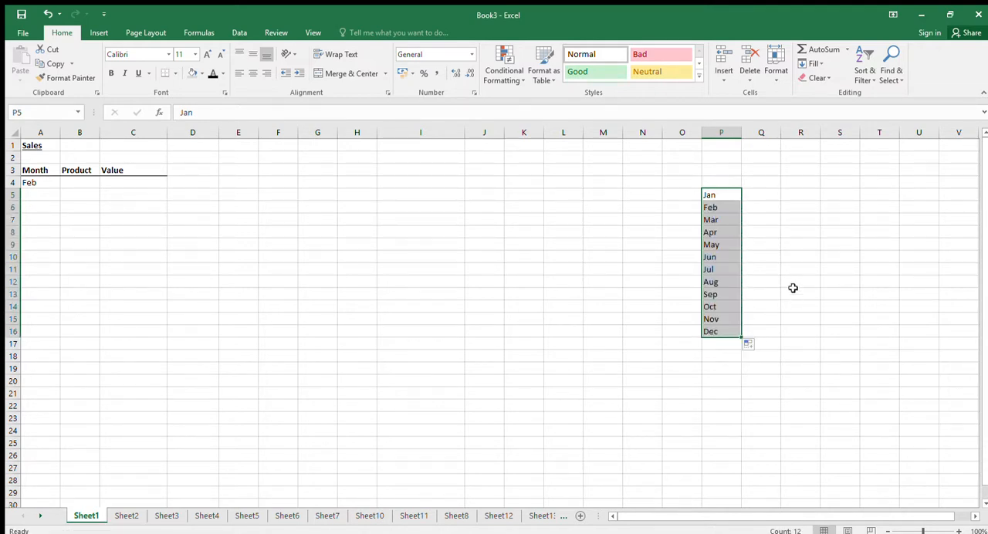
Compare the typed list source pictured on Sheet2 with the cell-range source on Sheet3, and return to Sheet1.
left_click(127, 516)
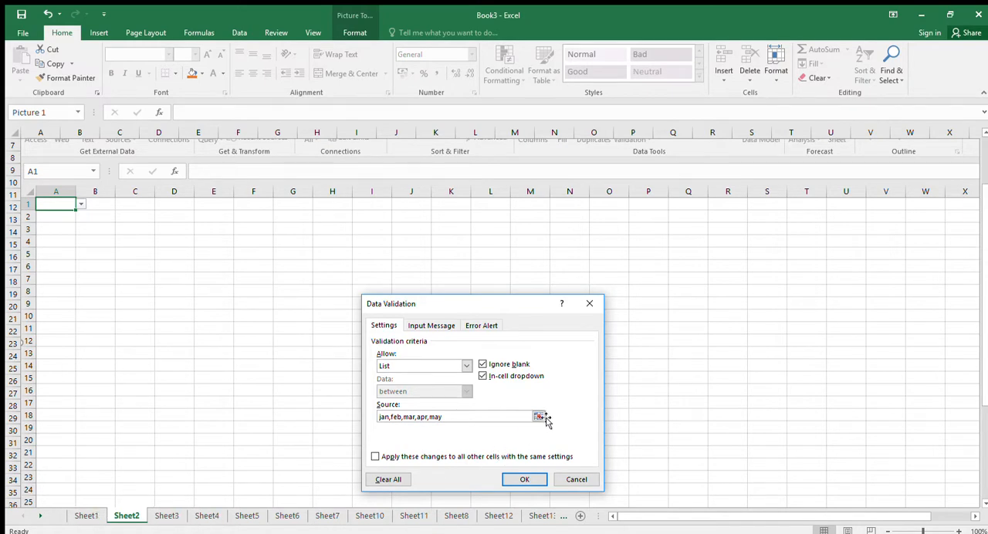
left_click(159, 517)
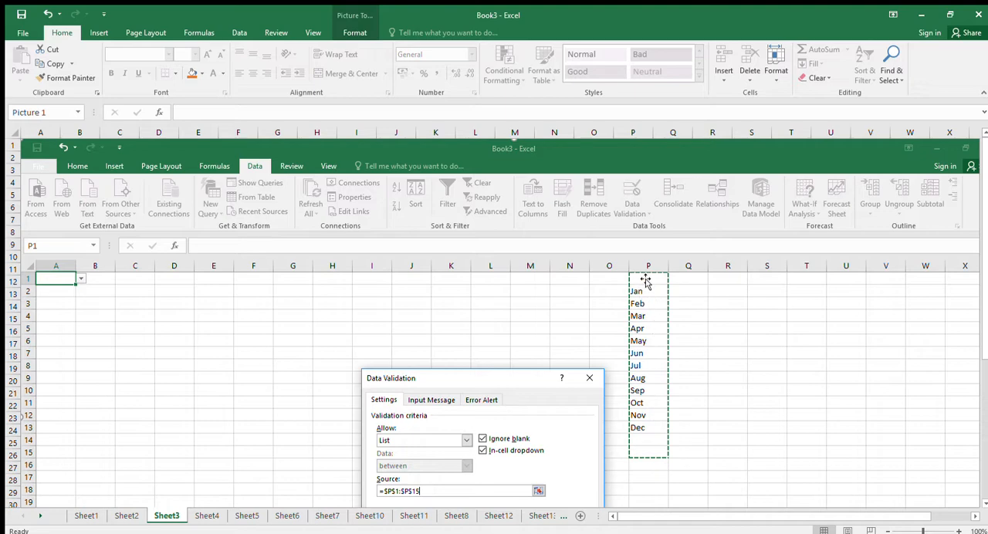
left_click(98, 513)
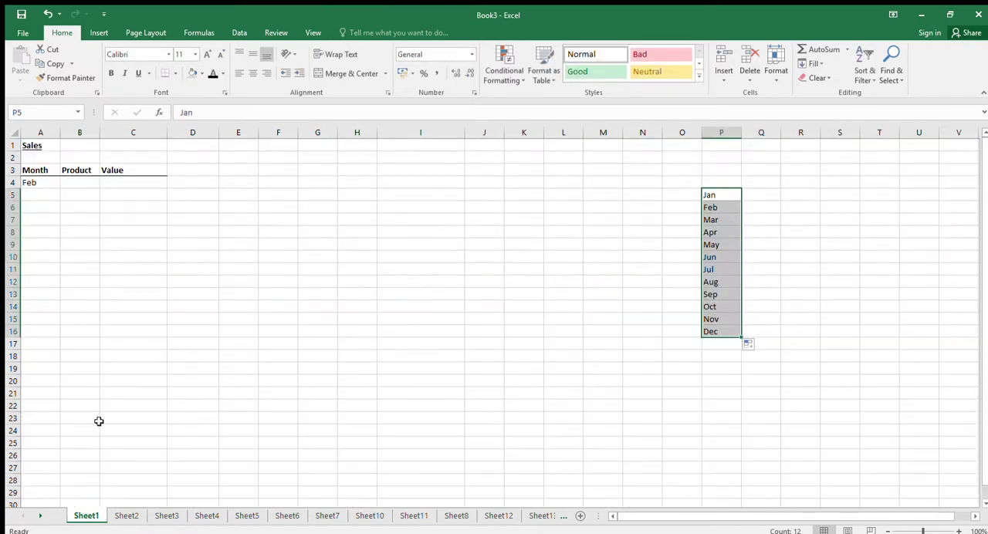
Copy the month drop-down cell A4 to A5 and clear the pasted value from A5.
left_click(40, 184)
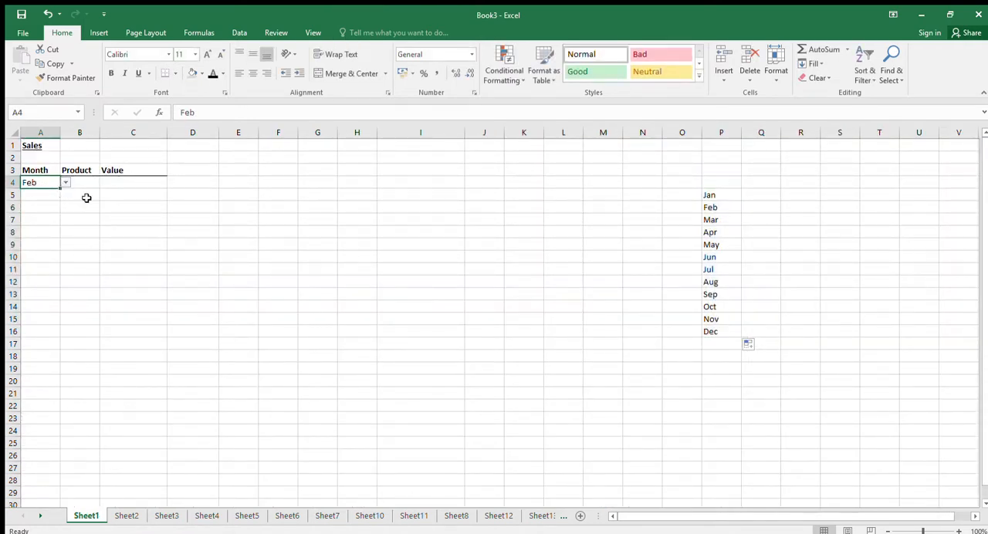
key("ctrl+c")
left_click(48, 196)
key("ctrl+v")
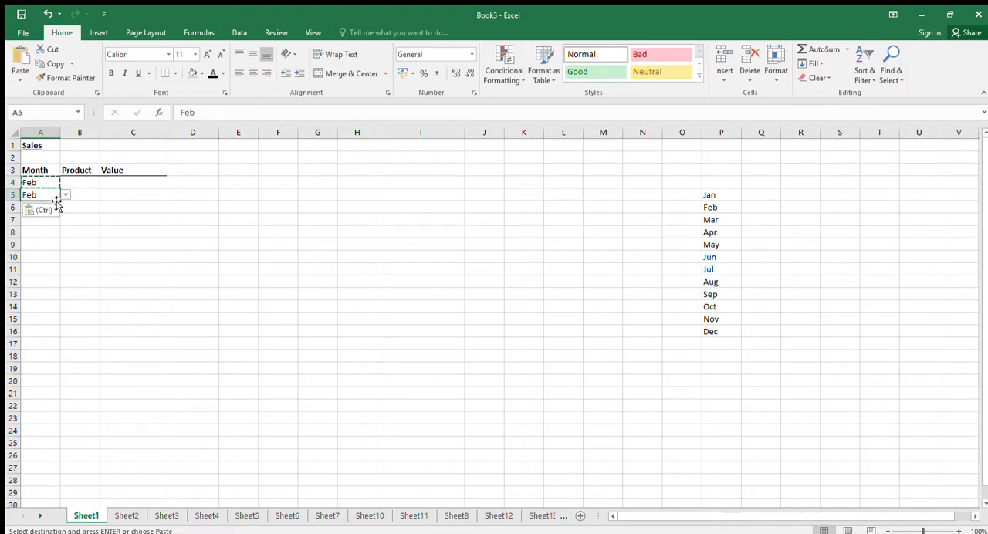
key("Delete")
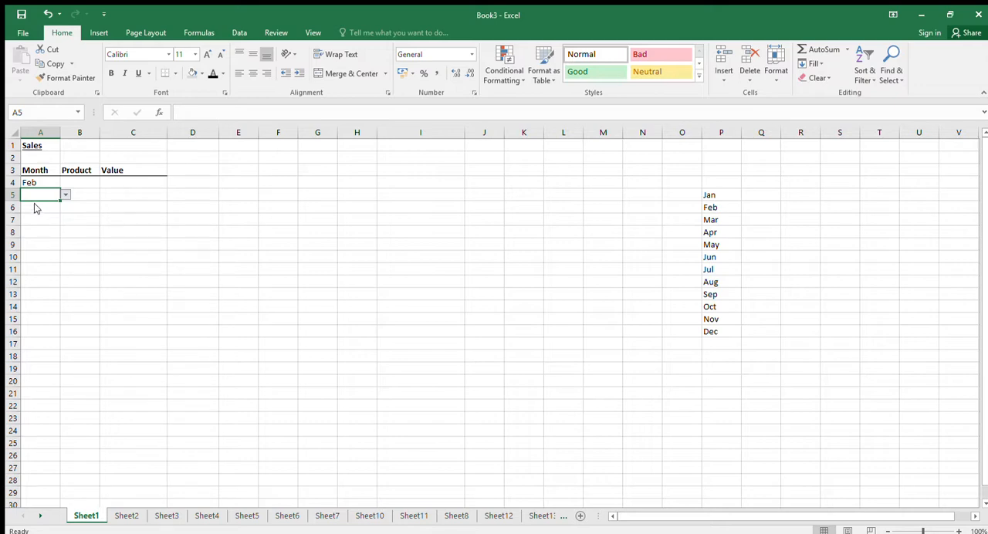
Review the range reference used as the list source in the Sheet3 screenshot, and return to Sheet1.
left_click(164, 515)
key("ctrl+v")
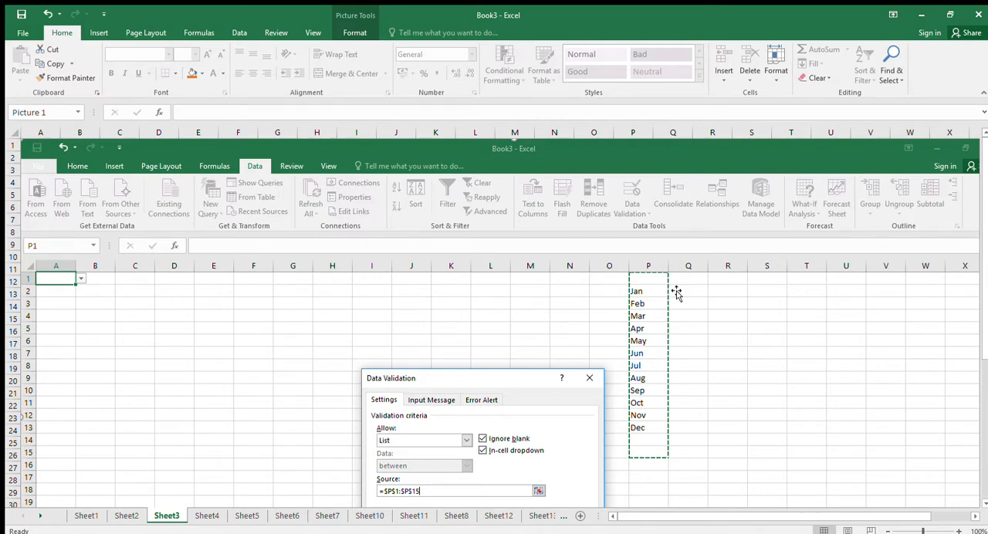
left_click(86, 516)
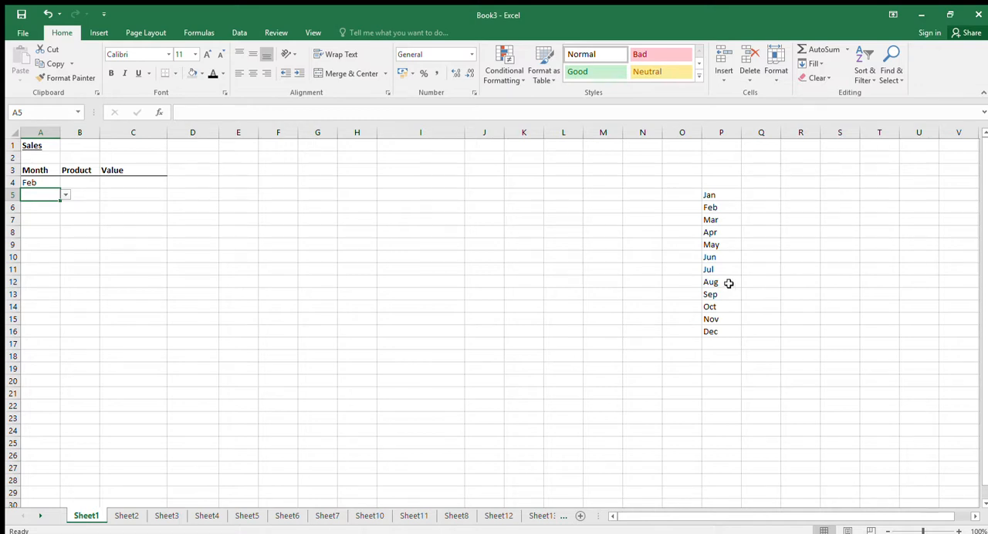
Start a product list beside the months with Accessories in Q5 and Clothing in Q6.
left_click(761, 195)
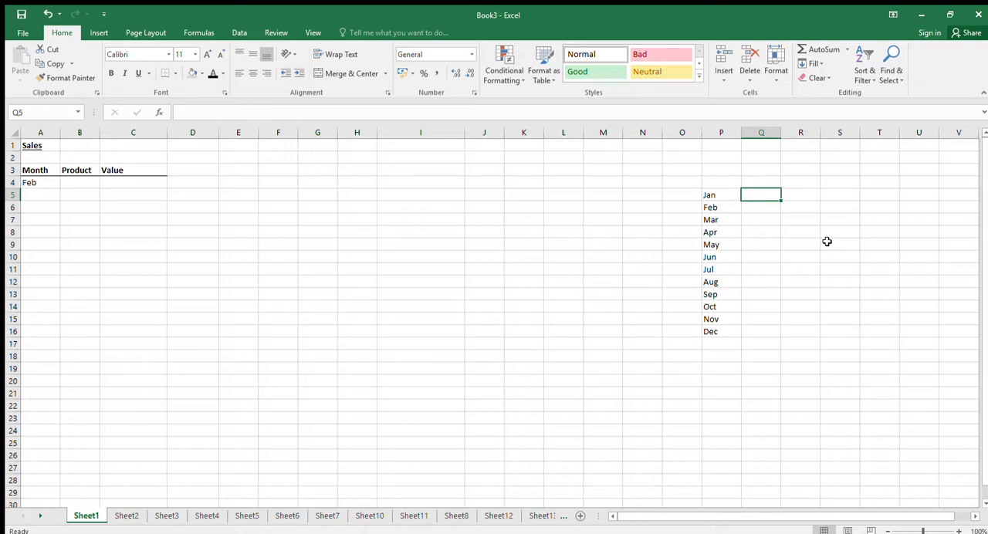
type("A")
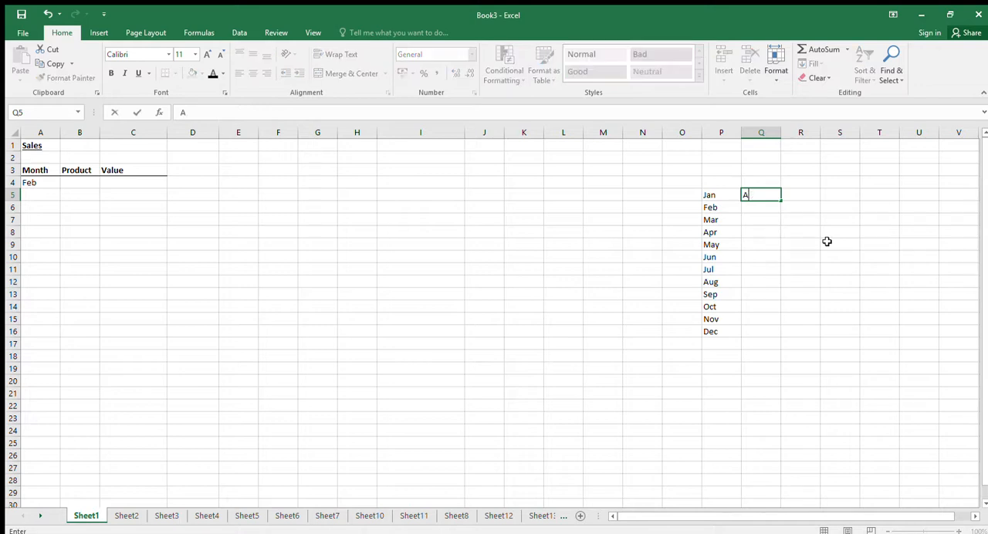
type("cco")
type("sorr")
type("ies")
key("Return")
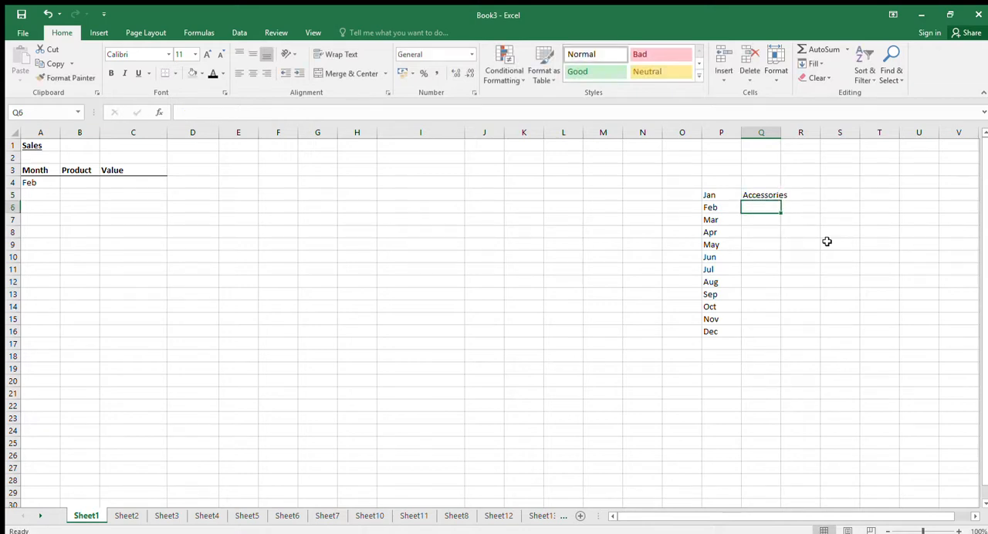
type("Clothing")
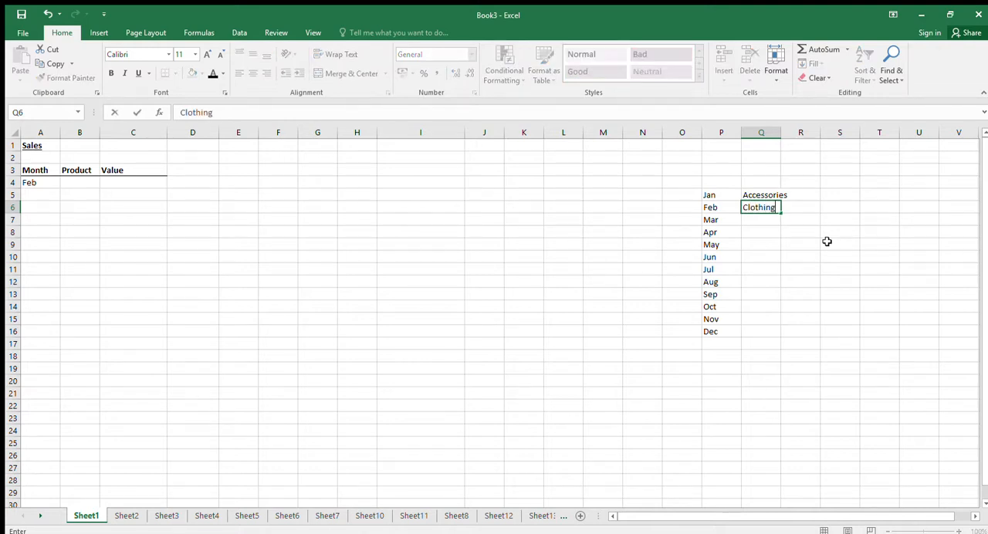
key("Return")
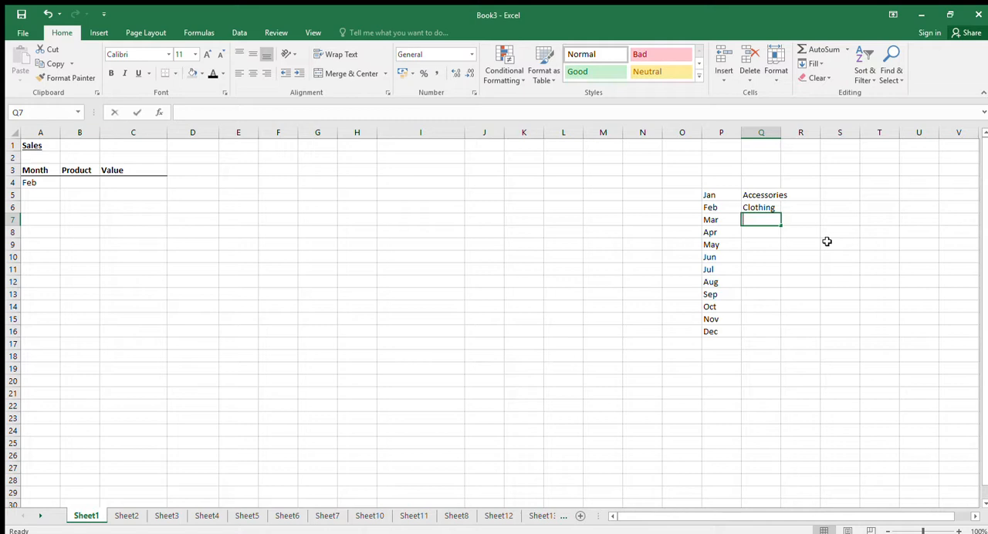
Continue the product list with Footwear, Jewellery and Other in cells Q7 to Q9.
type("Footwear")
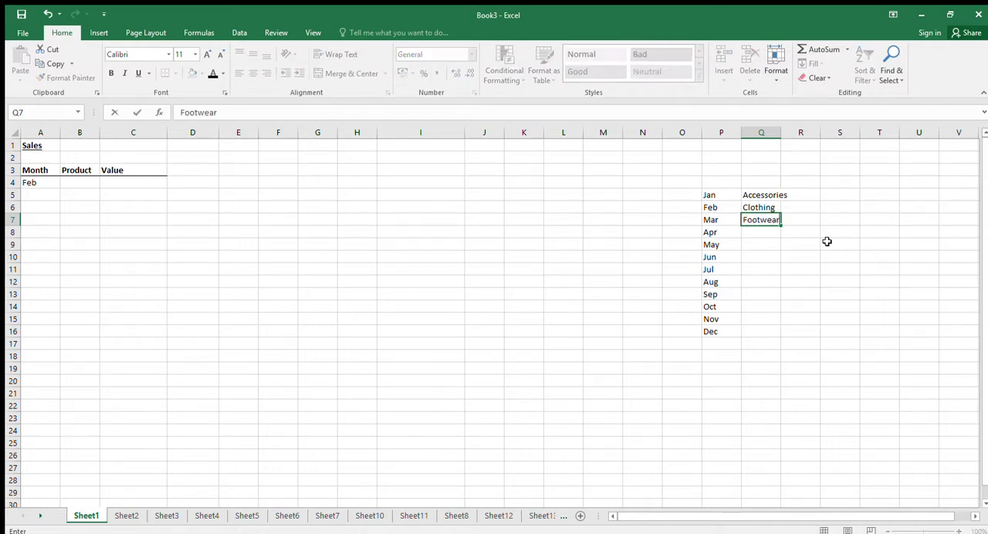
key("Return")
type("Jew")
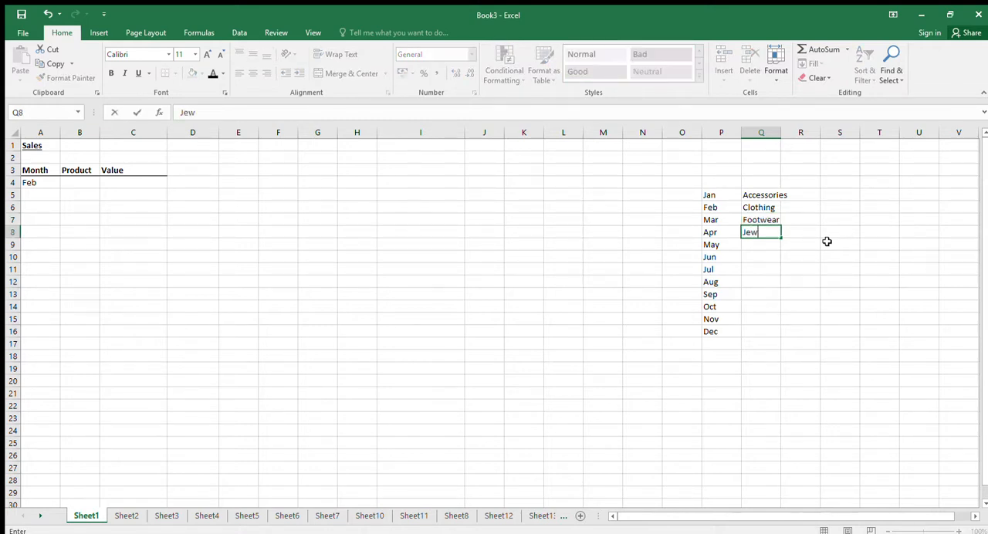
type("ellery")
key("Return")
type("Other")
key("Return")
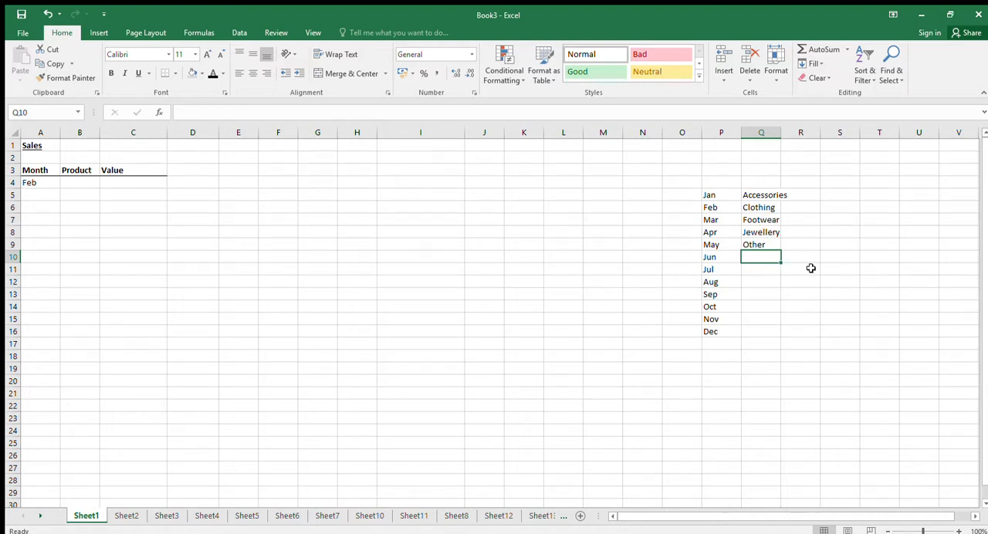
Add Shoes to the end of the product list in Q10 and select the list Q5:Q10.
type("Shoes")
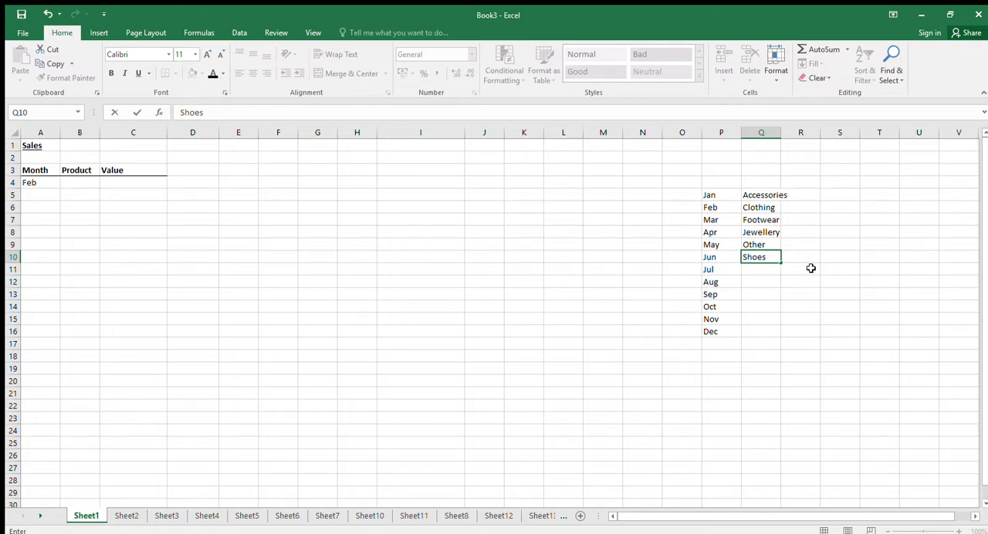
key("Return")
left_click(754, 195)
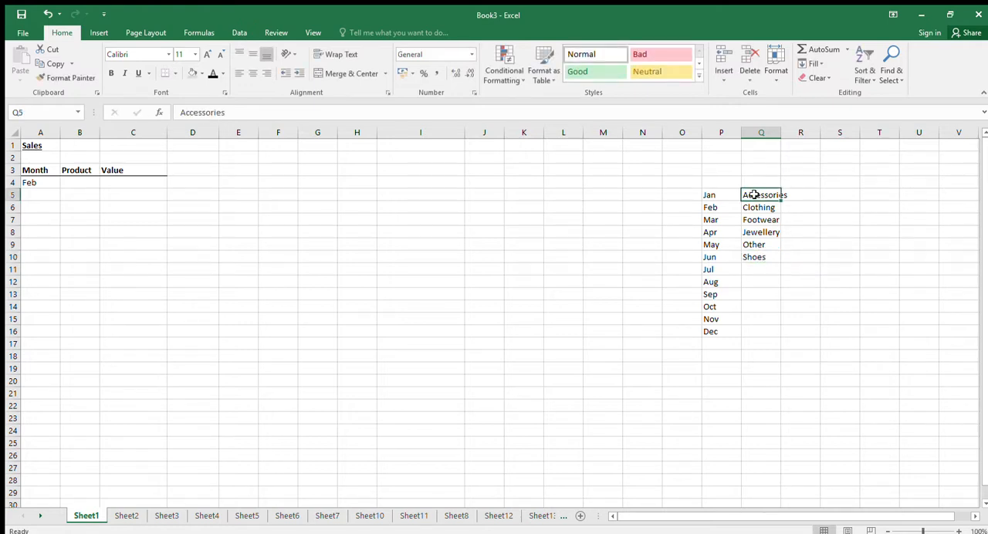
left_click_drag(754, 195, 754, 257)
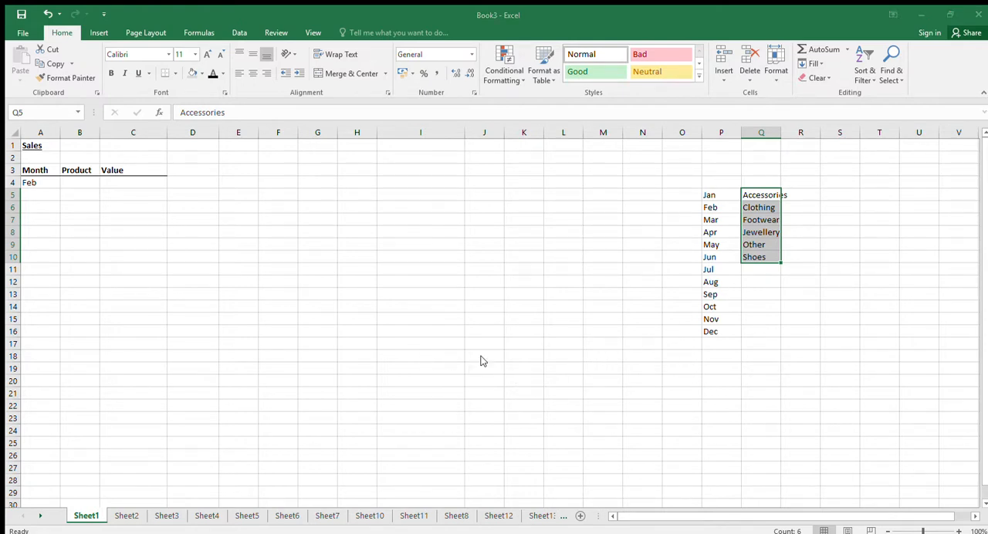
Replace the last product in Q10 with Jumpers.
left_click(760, 257)
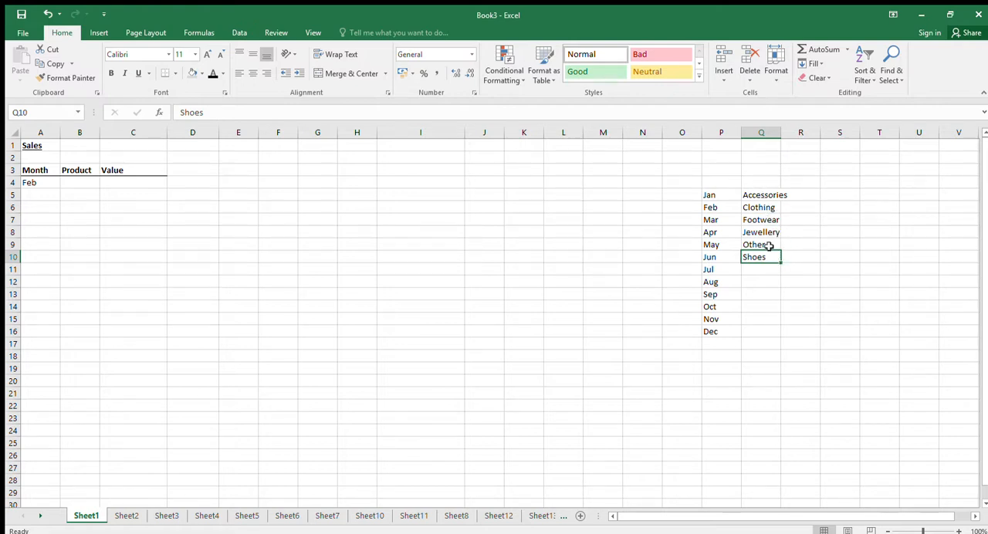
type("Jump")
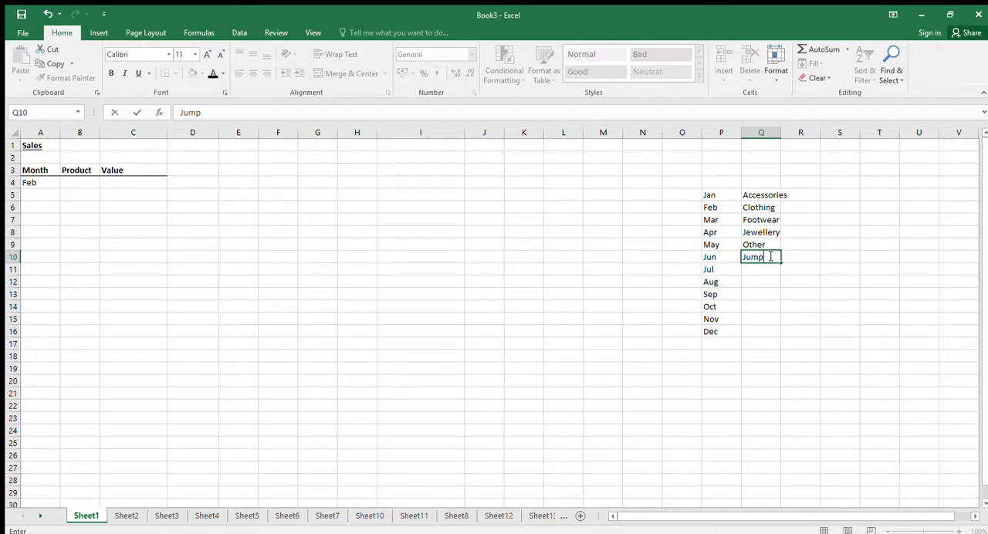
type("ers")
key("Return")
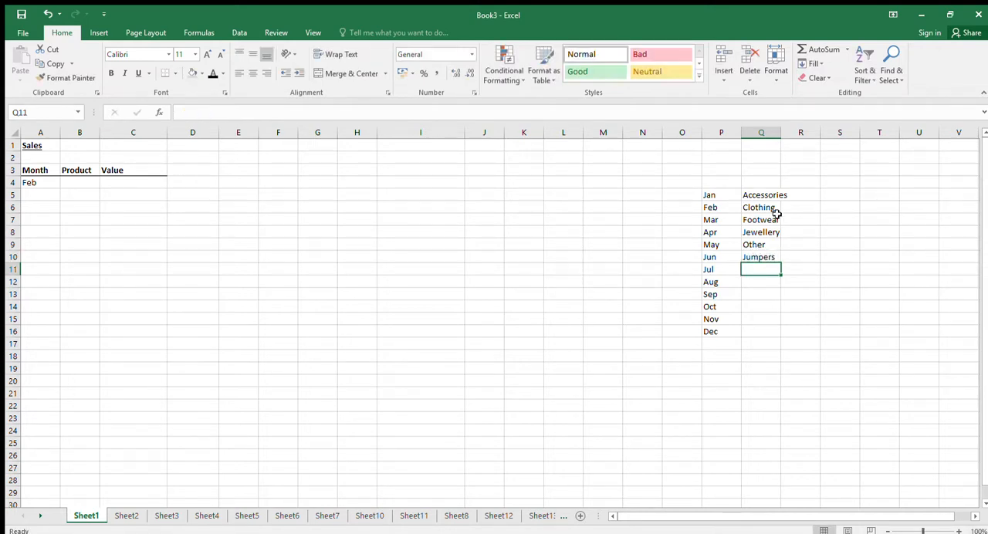
Sort the product list in Q5:Q10 alphabetically in ascending order.
left_click(760, 195)
left_click_drag(760, 196, 761, 257)
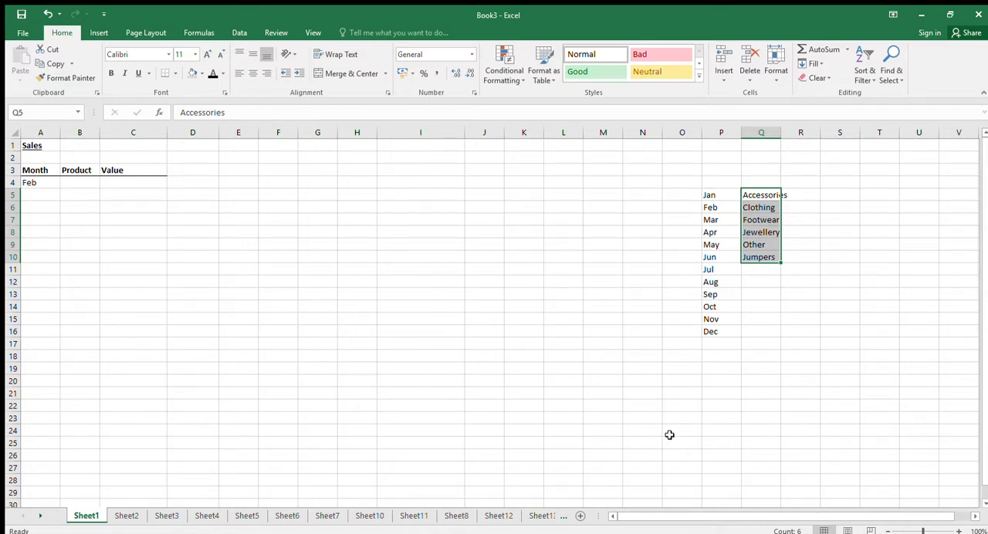
left_click(506, 380)
left_click(758, 246)
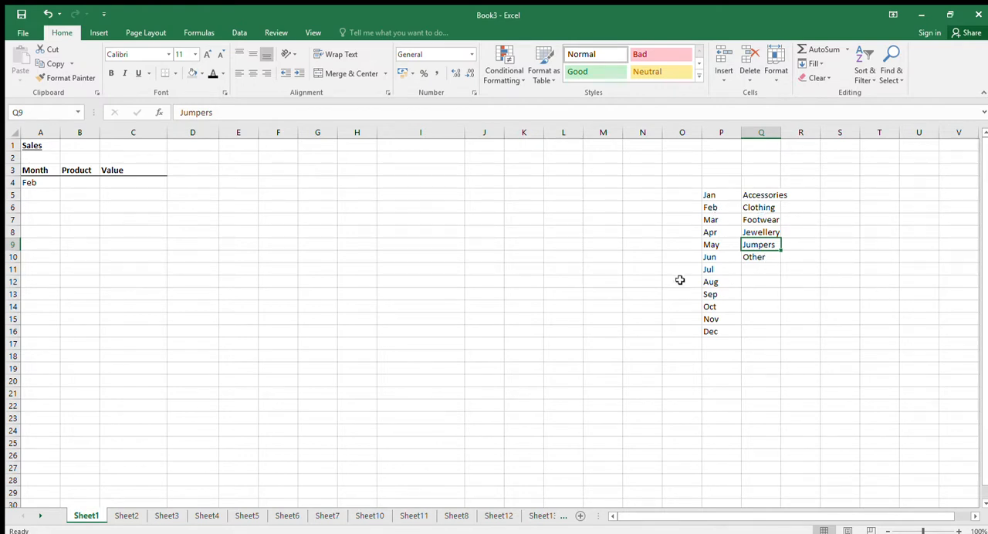
Review the list sources in the Data Validation screenshots on Sheet2, Sheet3, Sheet5 and Sheet6.
left_click(170, 516)
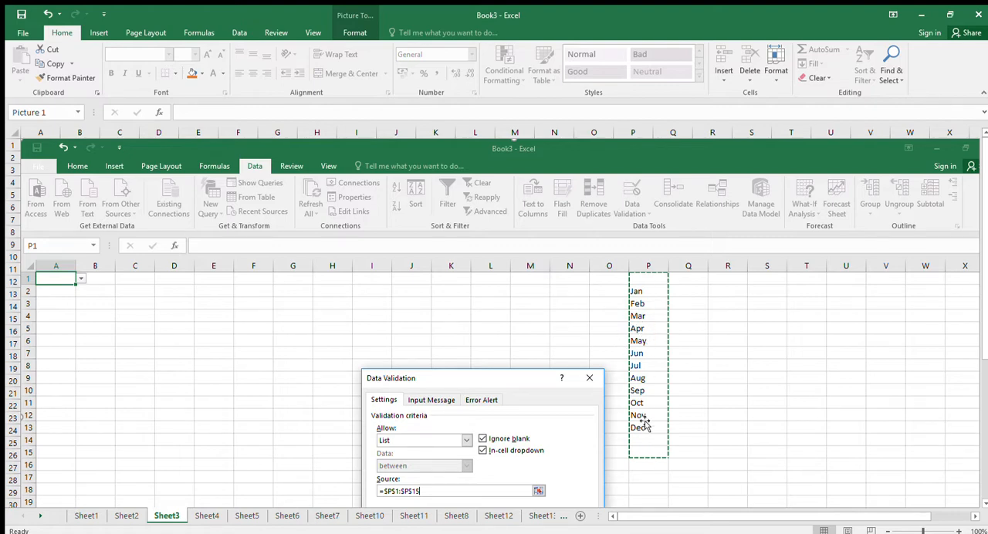
left_click(86, 515)
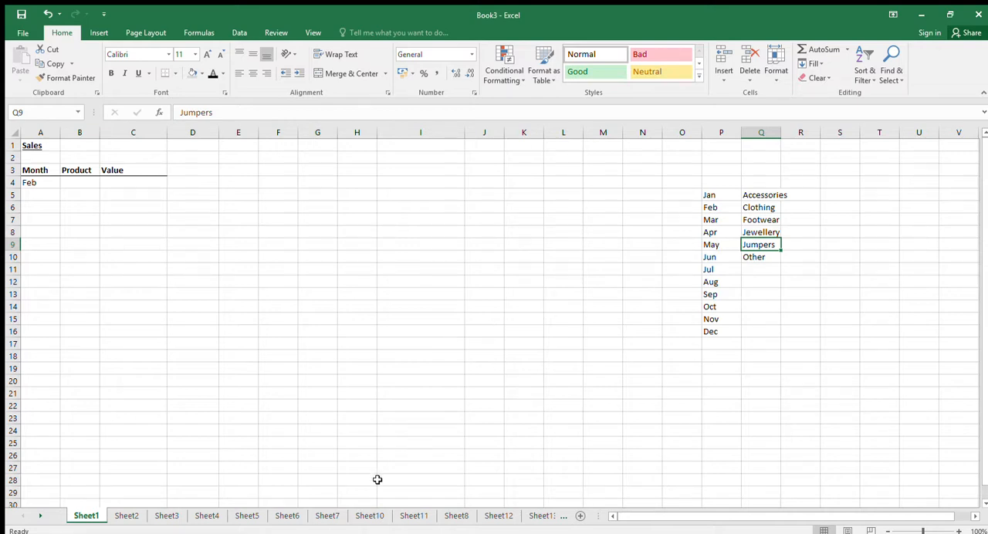
left_click(131, 515)
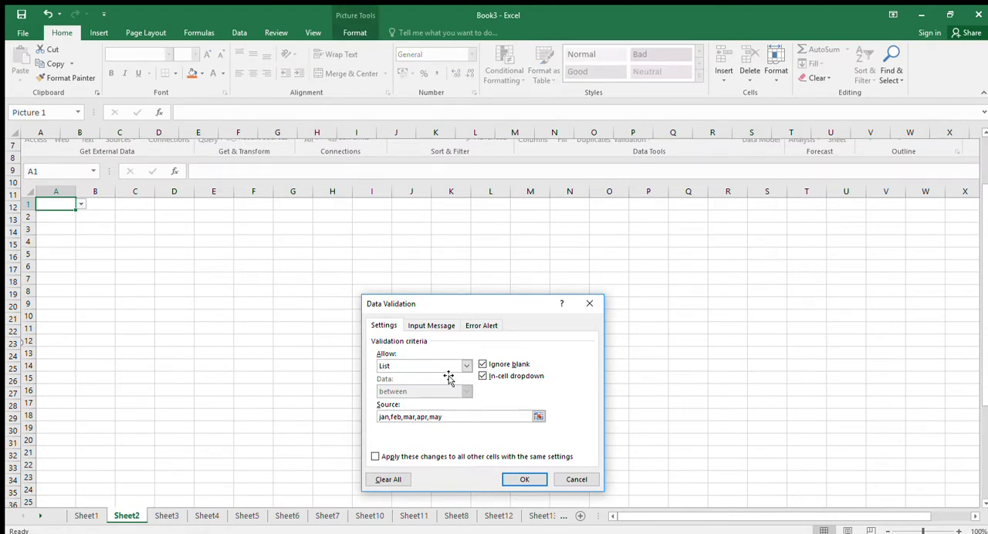
left_click(166, 515)
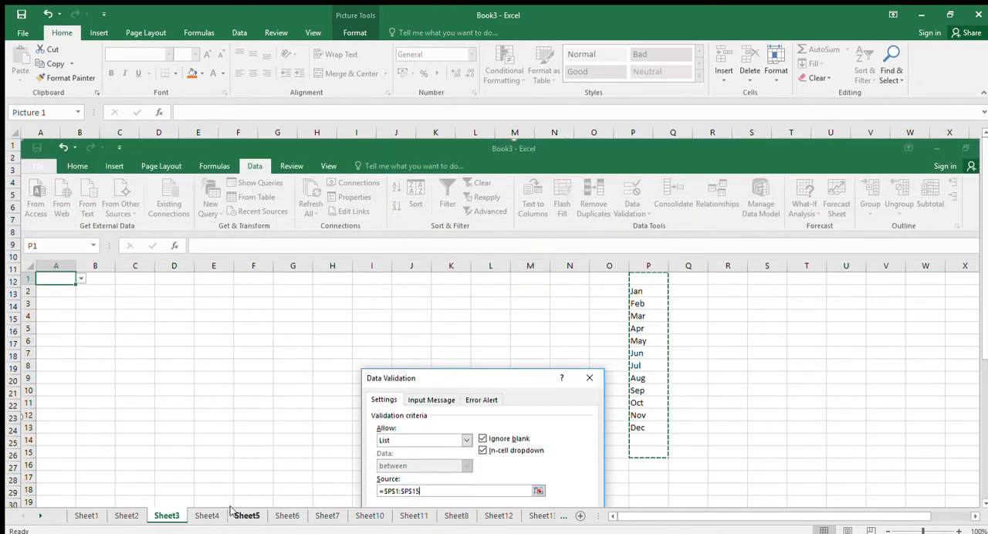
left_click(246, 515)
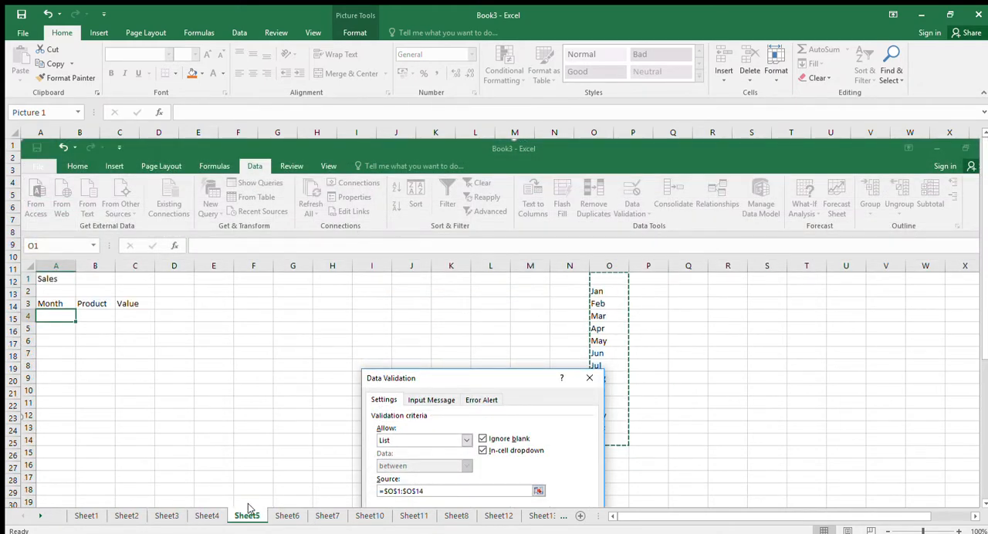
left_click(287, 516)
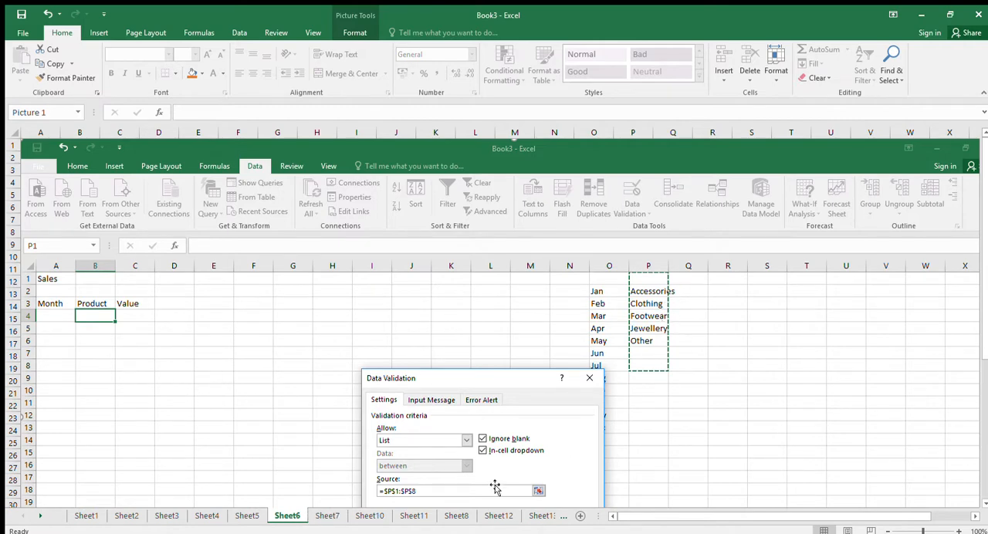
View the ID column on Sheet7 and examine the whole-number validation criteria pictured on Sheet10.
left_click(330, 516)
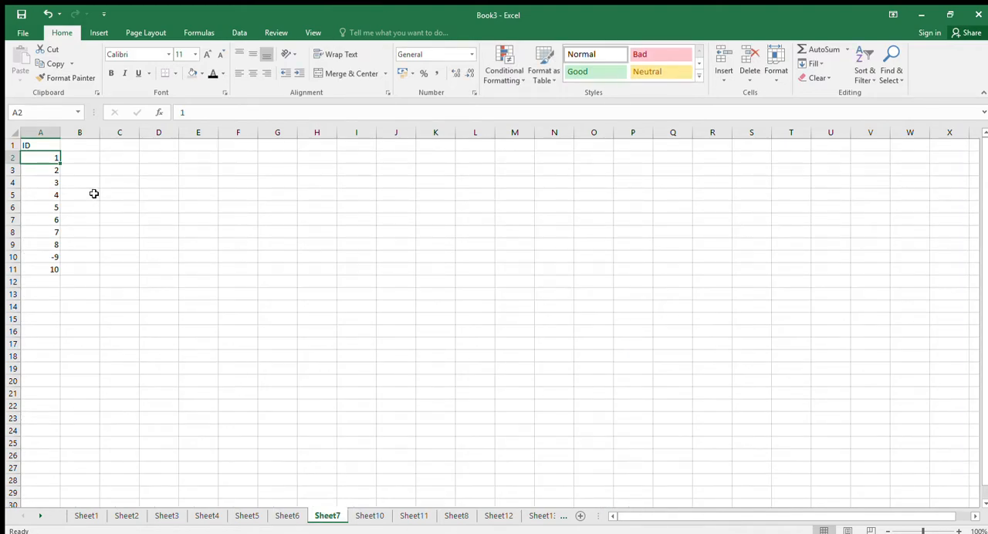
left_click(369, 515)
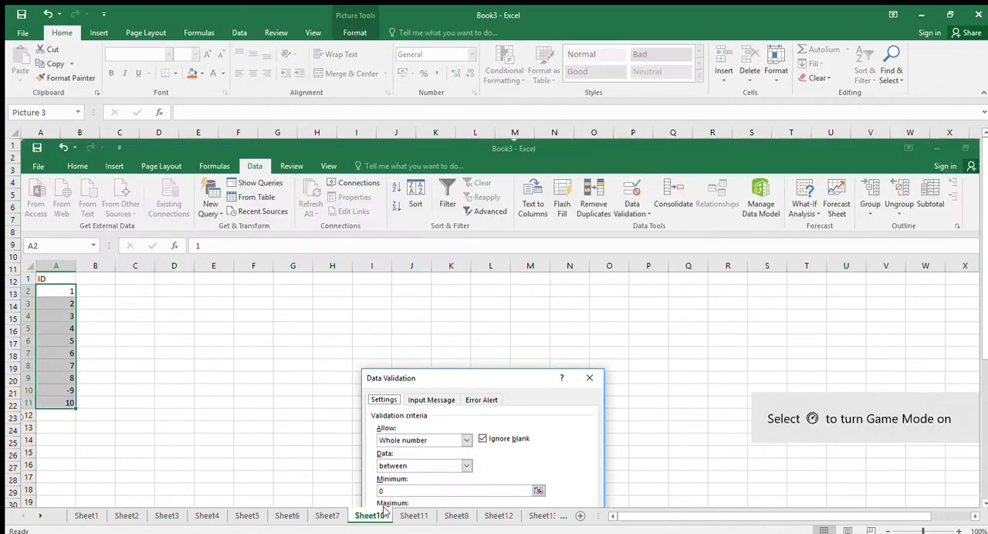
scroll(446, 428, "down", 1)
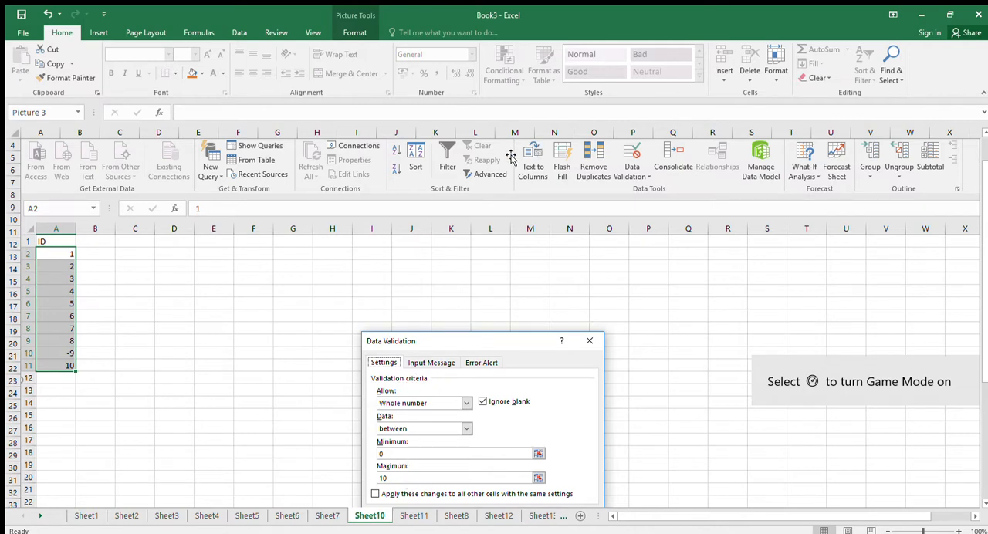
scroll(562, 224, "up", 1)
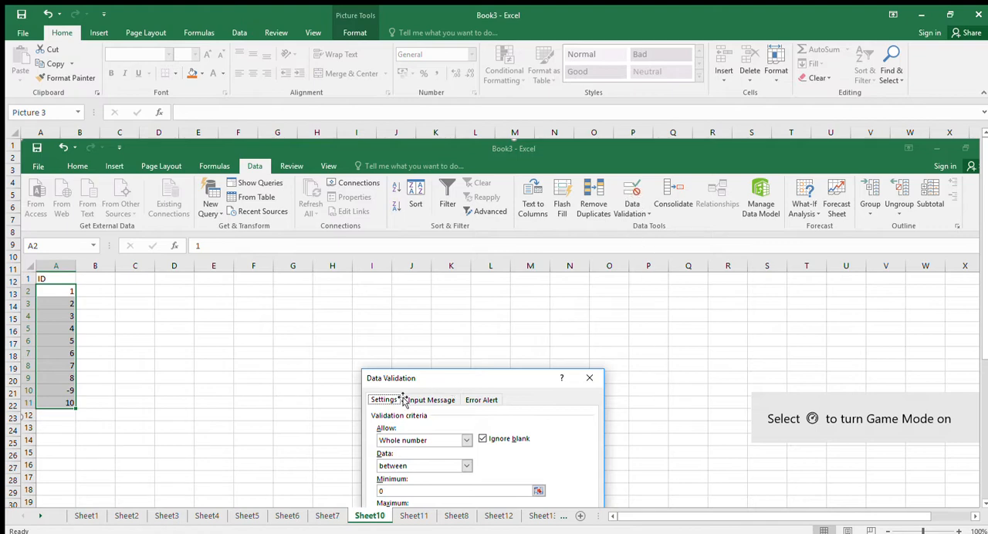
scroll(493, 431, "down", 1)
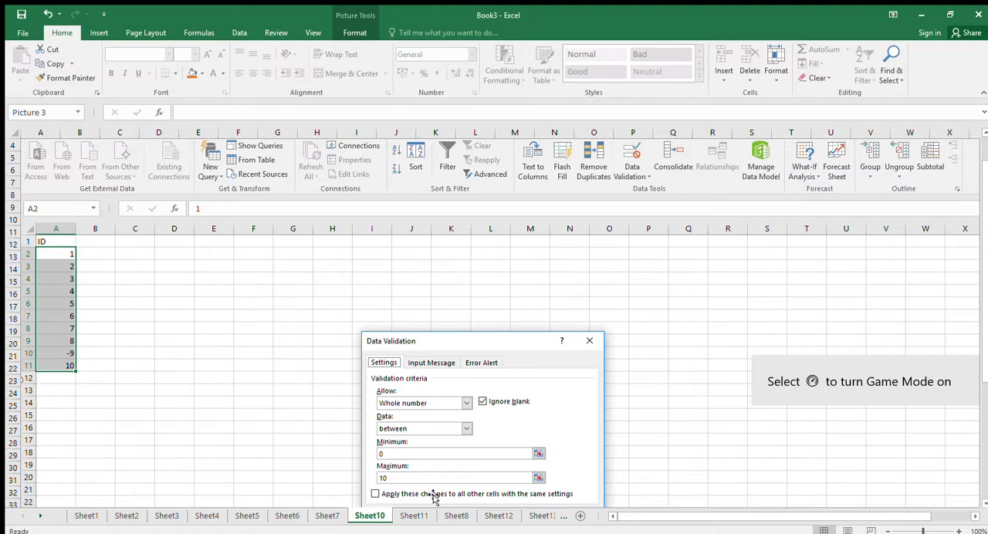
Select the ID values A2:A11 on Sheet7 and compare them with the validation limits pictured on Sheet10.
left_click(328, 516)
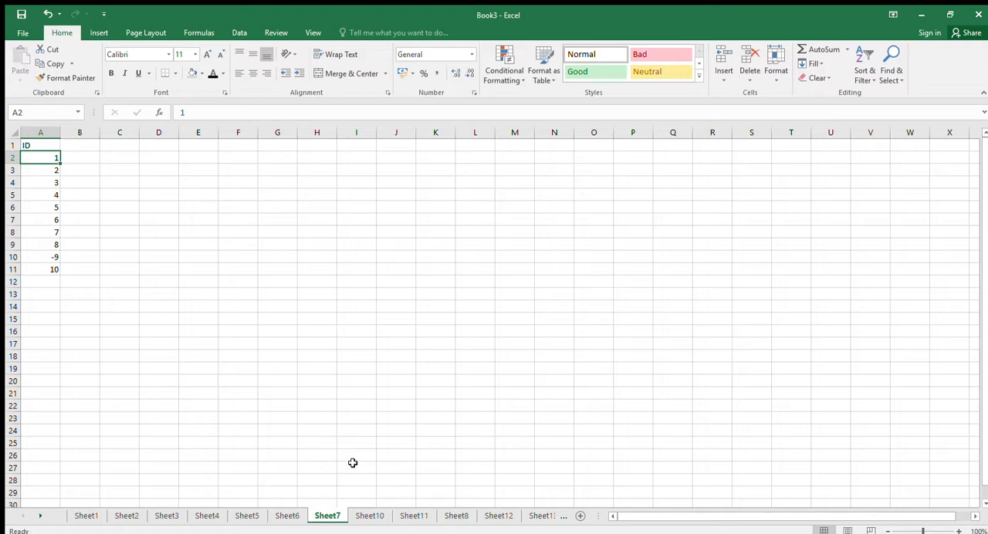
left_click_drag(40, 157, 46, 270)
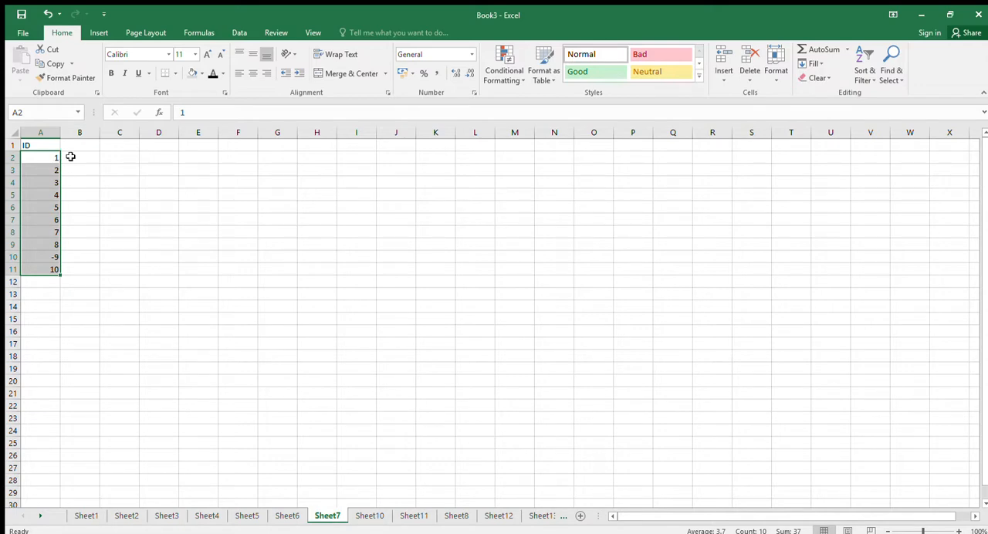
left_click(364, 513)
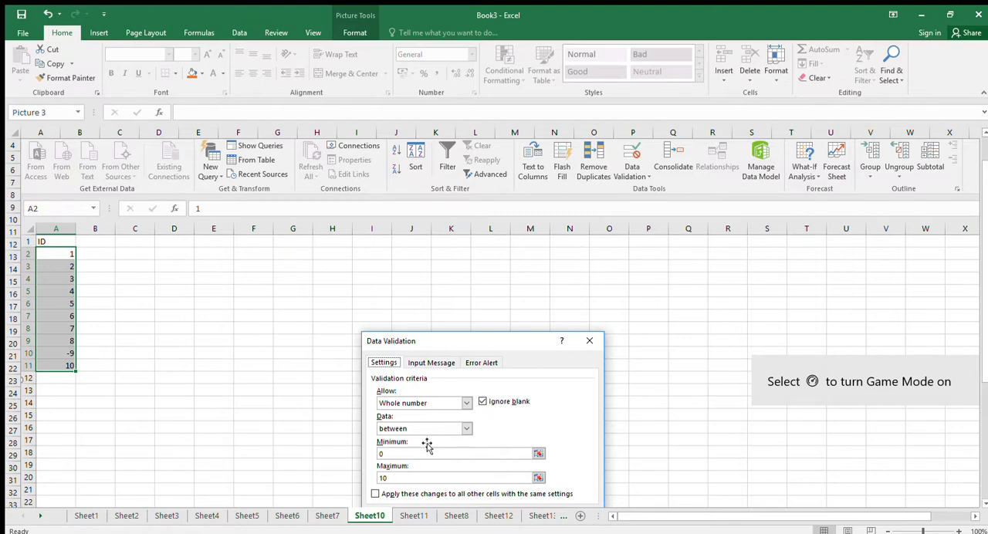
scroll(591, 425, "down", 1)
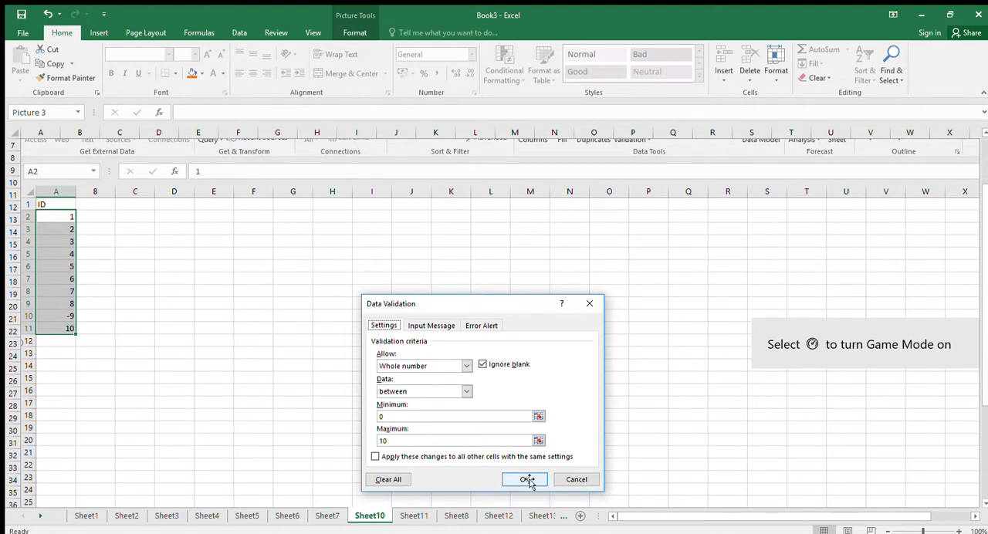
Check ID cell A10 on Sheet7, view the Circle Invalid Data screenshot on Sheet11, and reopen the validation criteria on Sheet10.
left_click(327, 516)
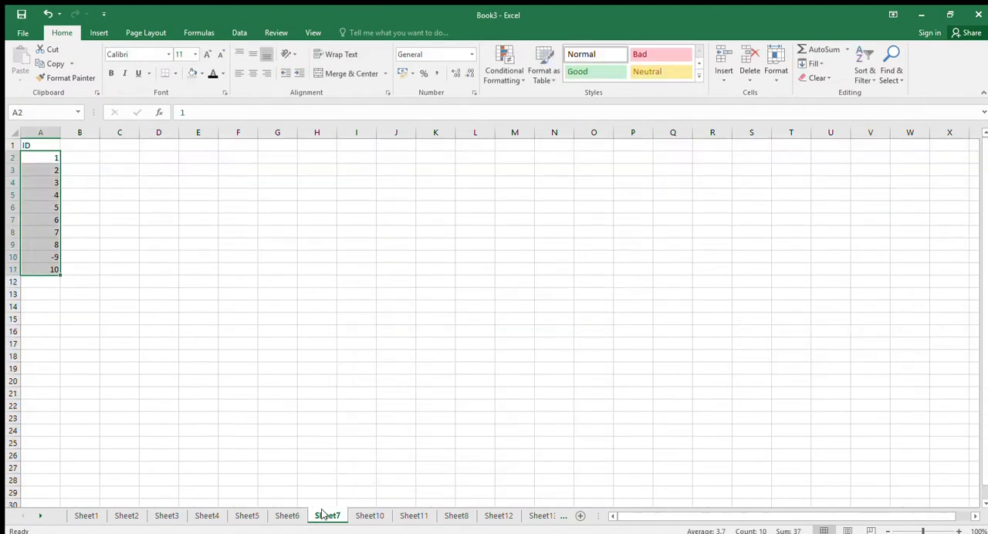
left_click(47, 259)
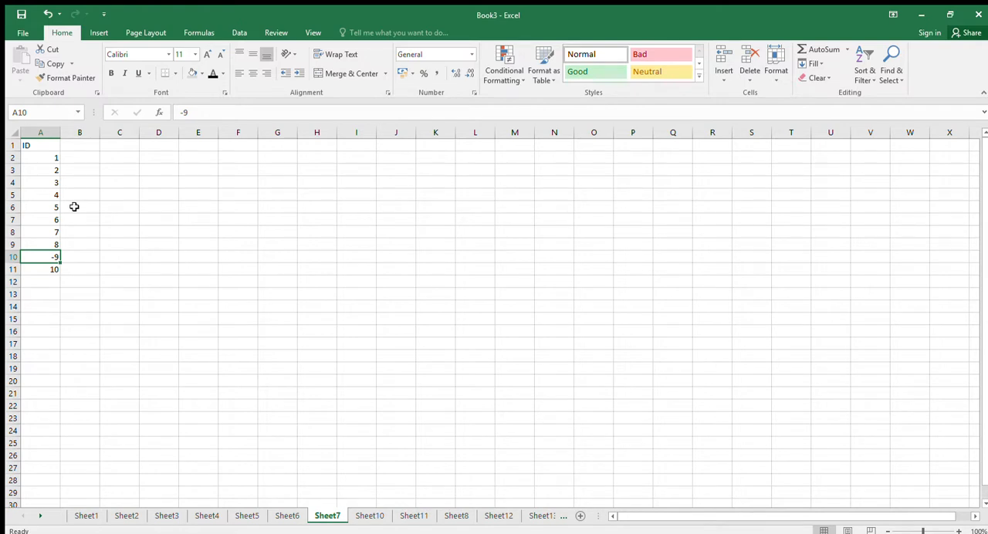
left_click(414, 516)
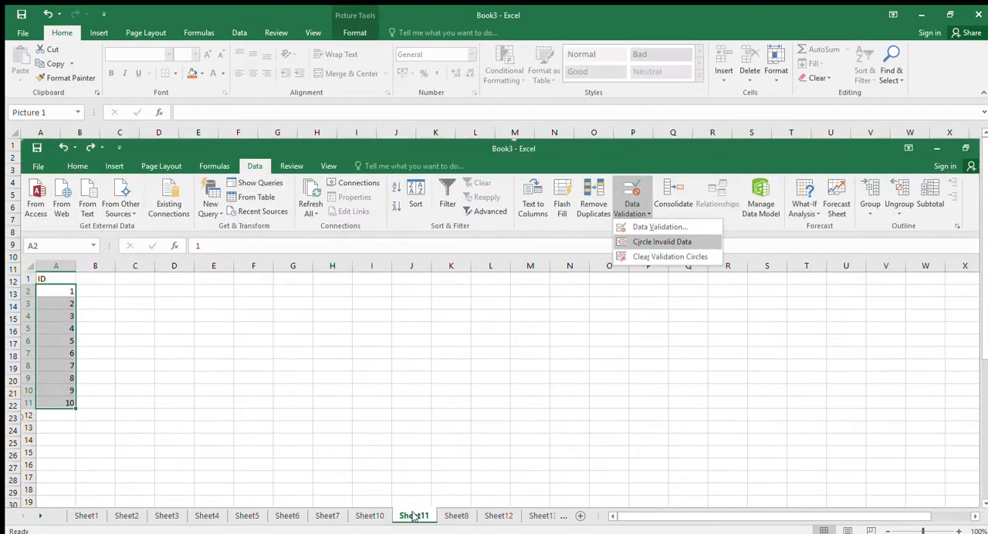
left_click(367, 516)
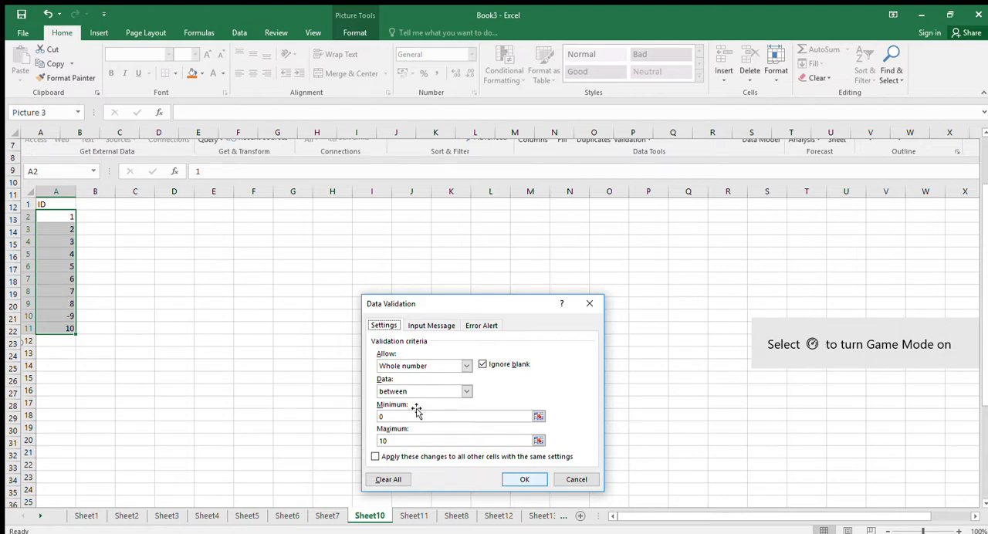
View the Circle Invalid Data screenshot on Sheet11, the ID values on Sheet8 and Sheet12, and the Paste Special screenshot on Sheet13.
left_click(414, 516)
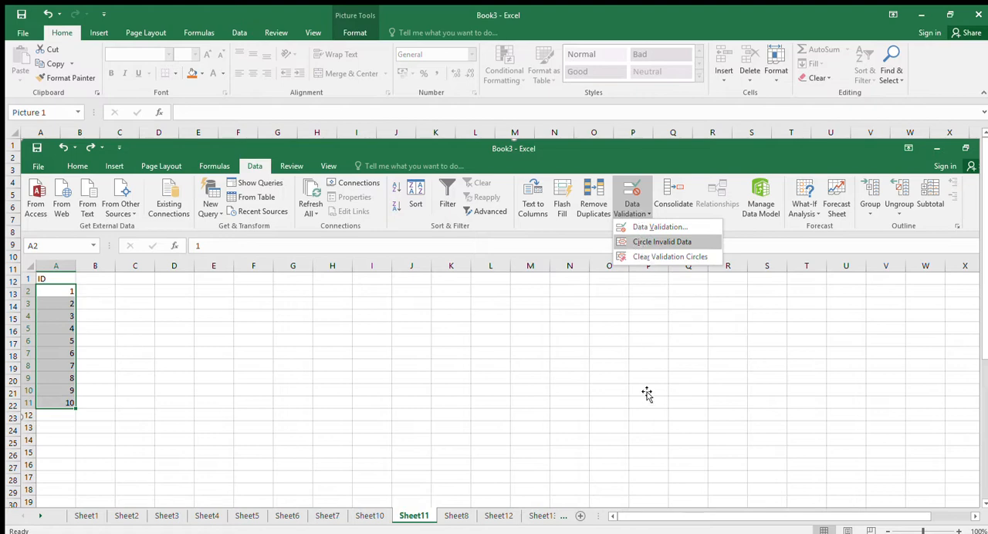
left_click(457, 520)
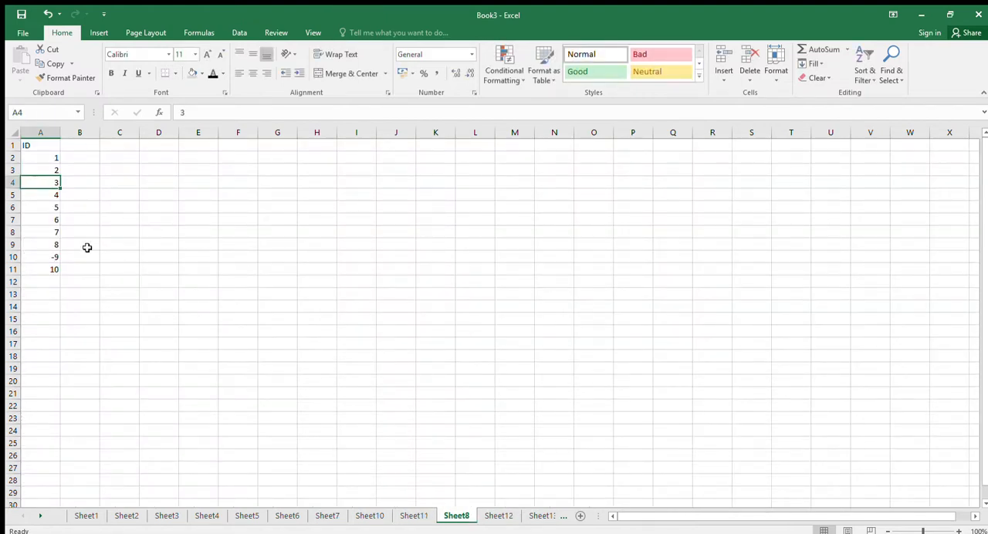
left_click(499, 516)
left_click(555, 516)
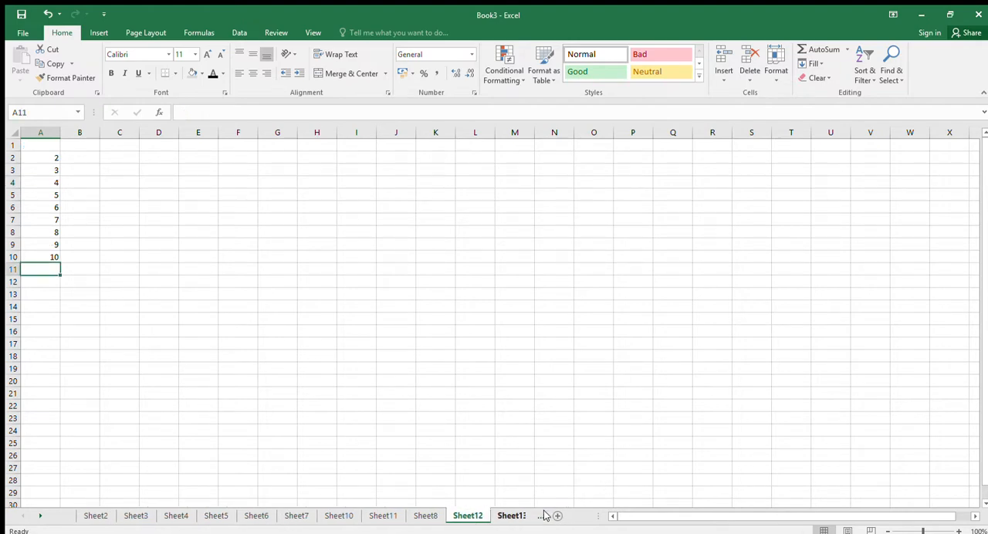
scroll(493, 466, "down", 1)
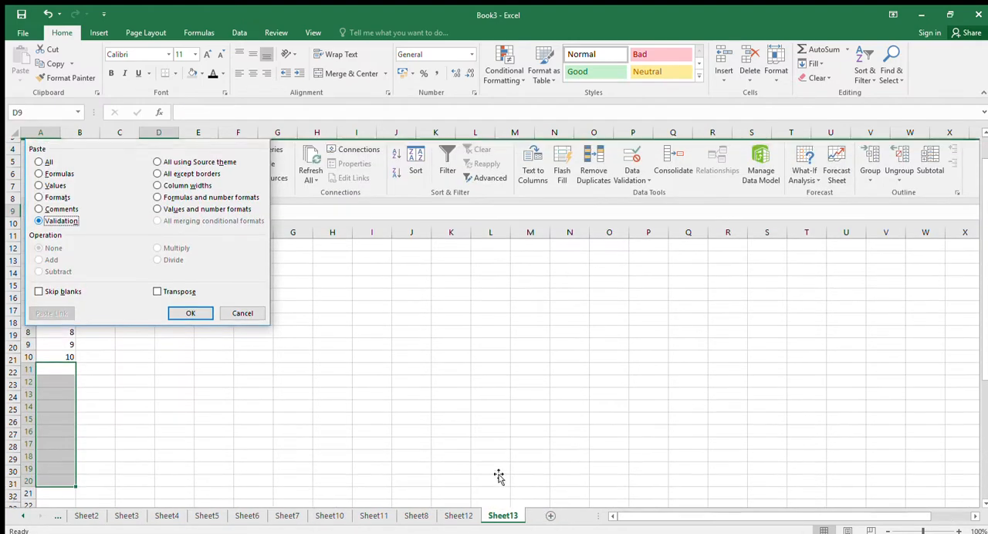
Review the whole-number validation criteria pictured on Sheet10 and return to the Circle Invalid Data screenshot on Sheet11.
left_click(458, 516)
left_click(416, 516)
left_click(385, 516)
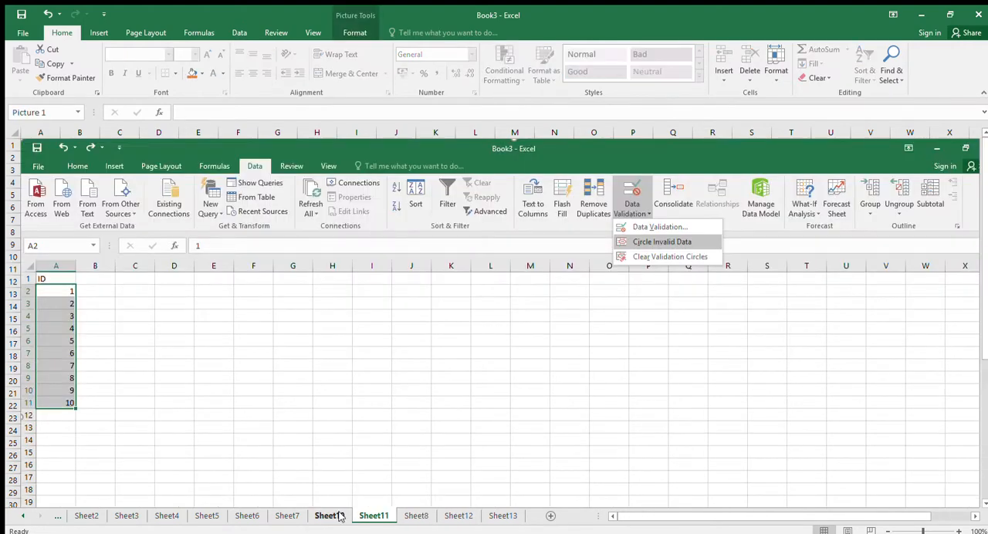
left_click(327, 515)
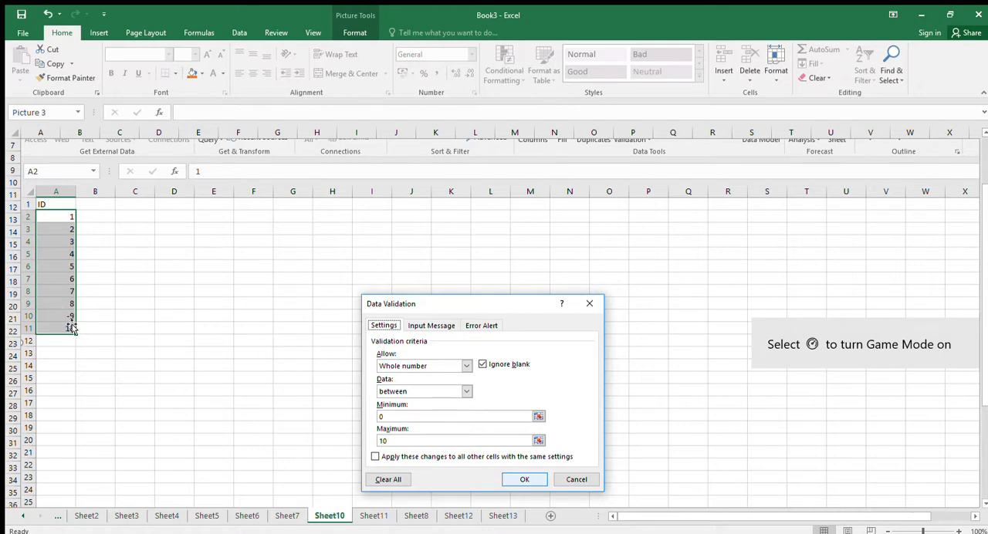
left_click(374, 515)
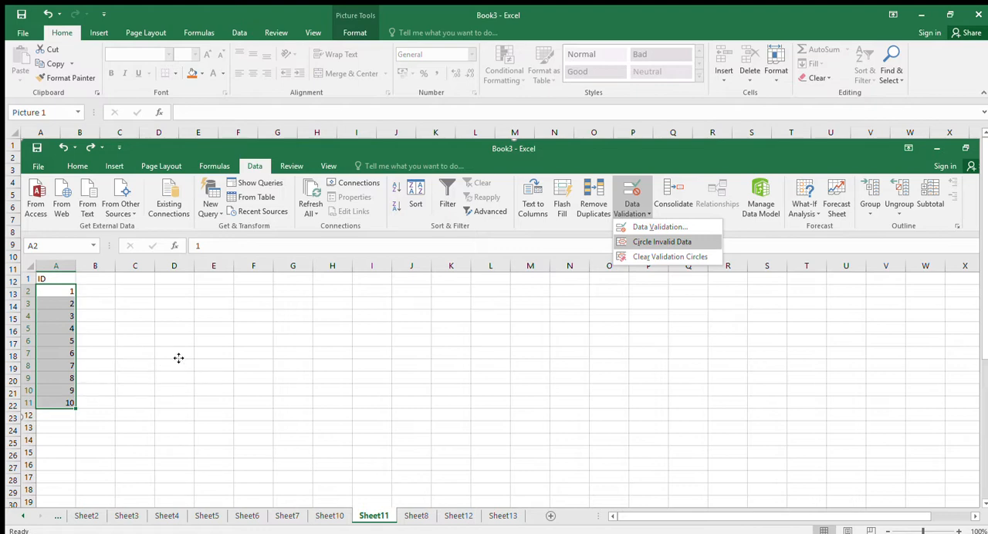
Examine the ID column on Sheet8, highlighting the values in A2:A11.
left_click(419, 517)
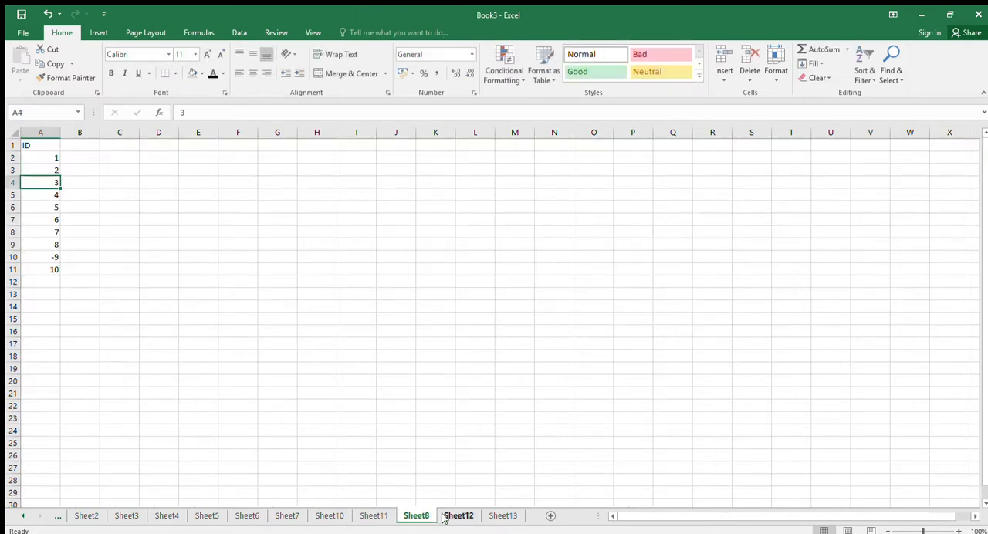
left_click(55, 159)
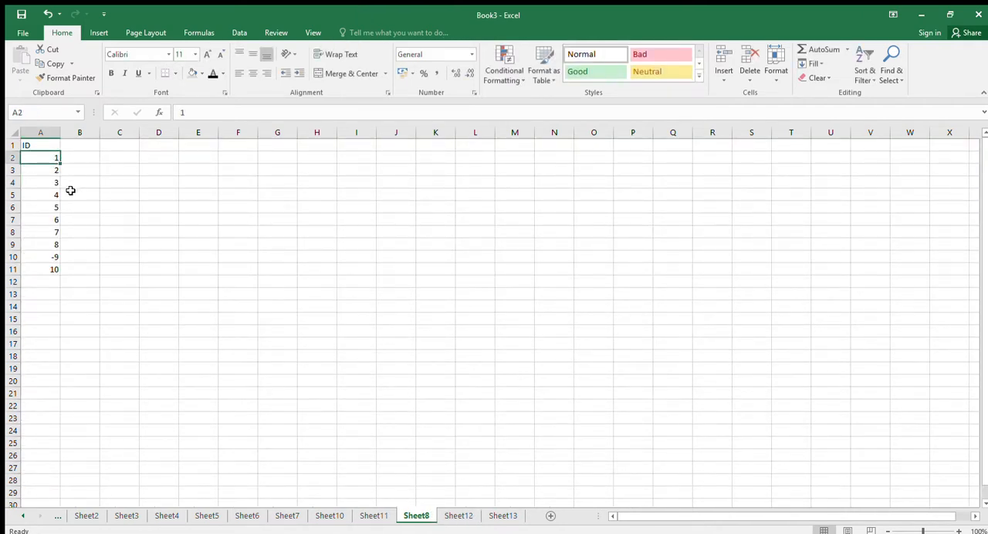
left_click_drag(47, 156, 36, 263)
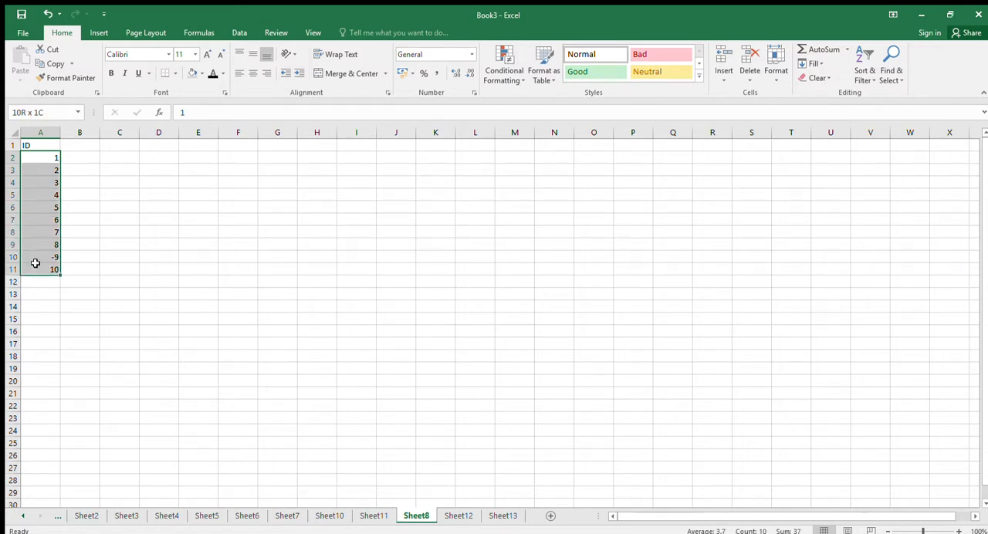
left_click(47, 160)
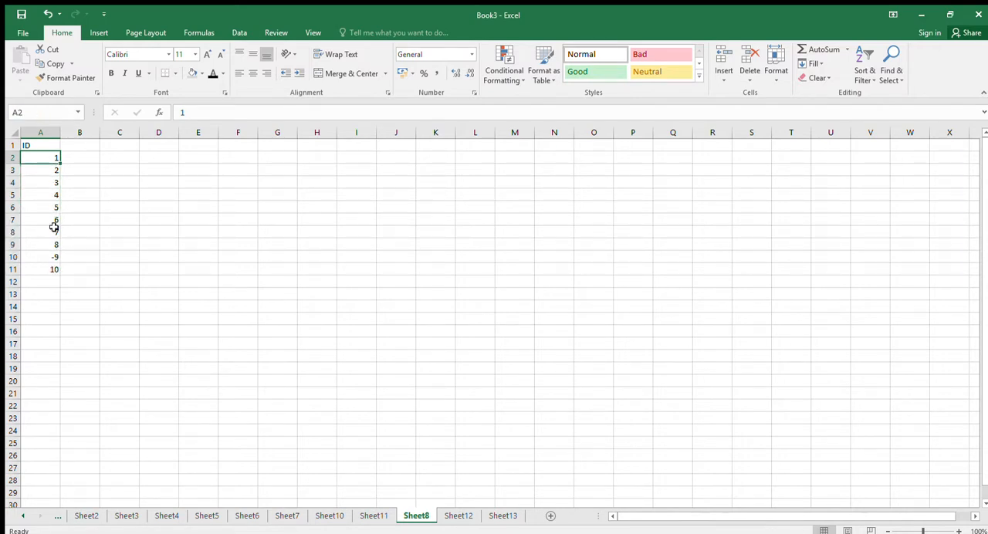
left_click(63, 185)
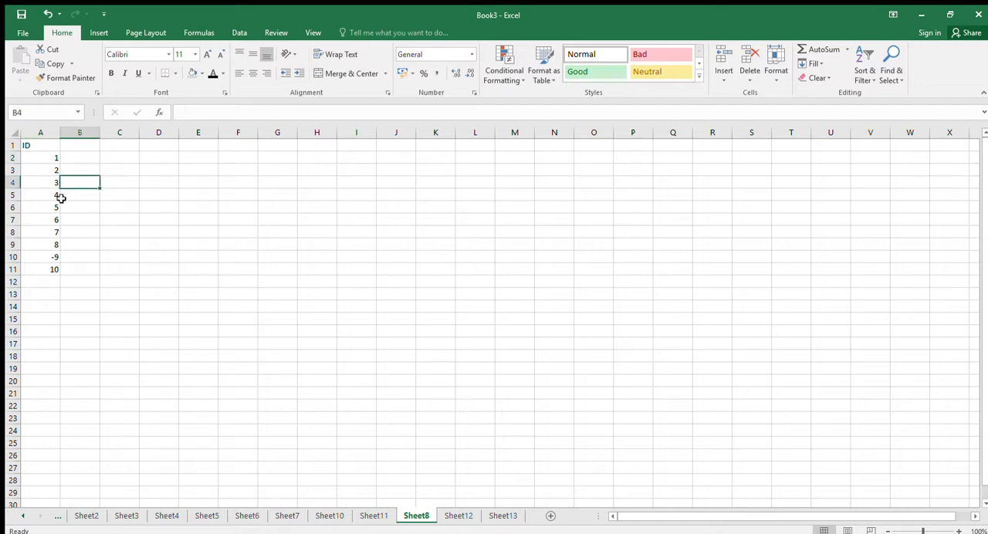
Copy ID cell A2 on Sheet8 into the blank cells A12:A17 with an ordinary paste, and clear the pasted cells.
left_click(43, 157)
key("ctrl+c")
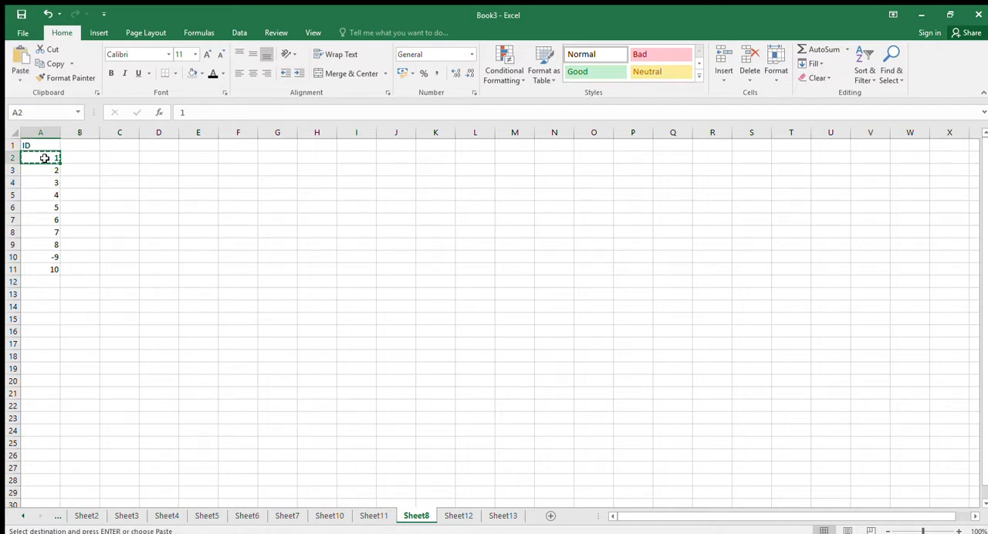
left_click_drag(53, 279, 47, 370)
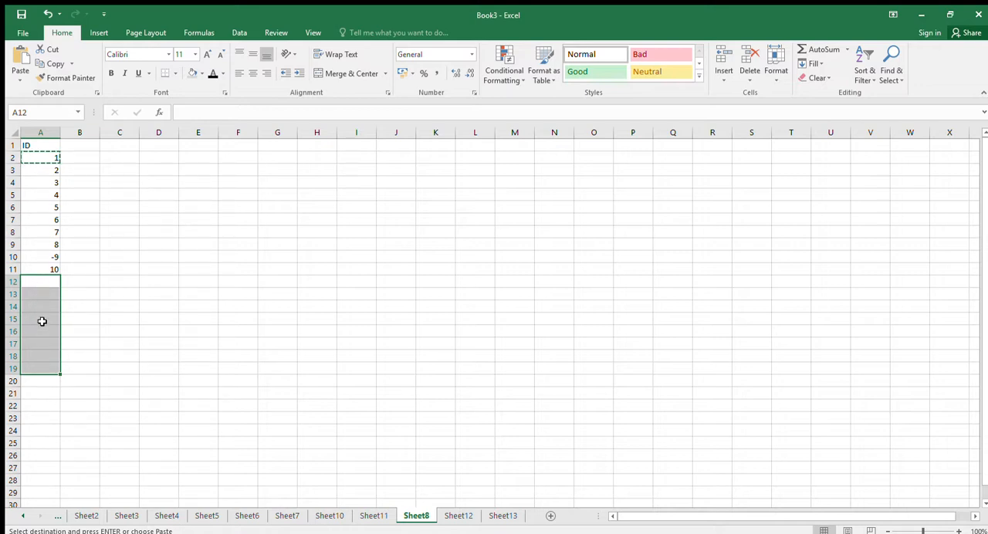
left_click(58, 283)
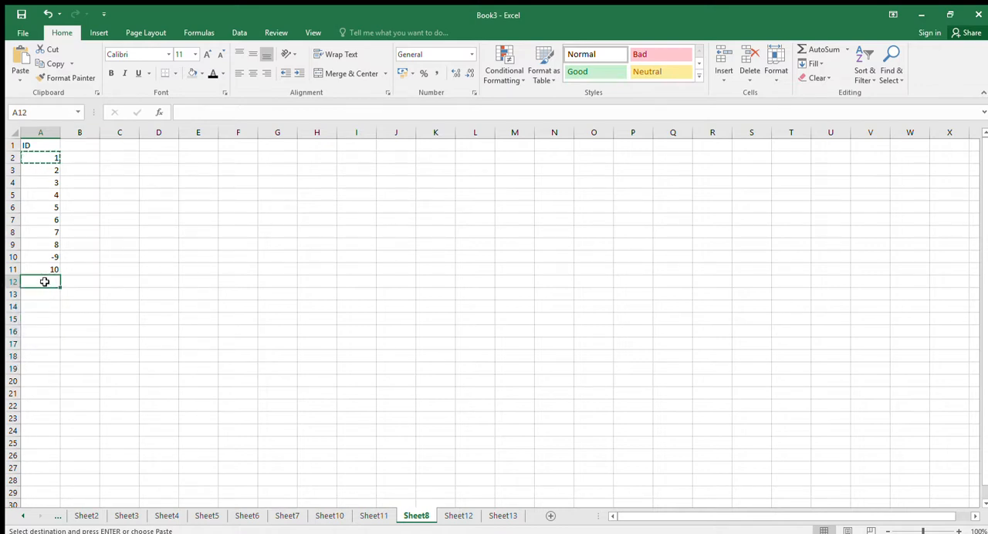
left_click_drag(45, 281, 44, 344)
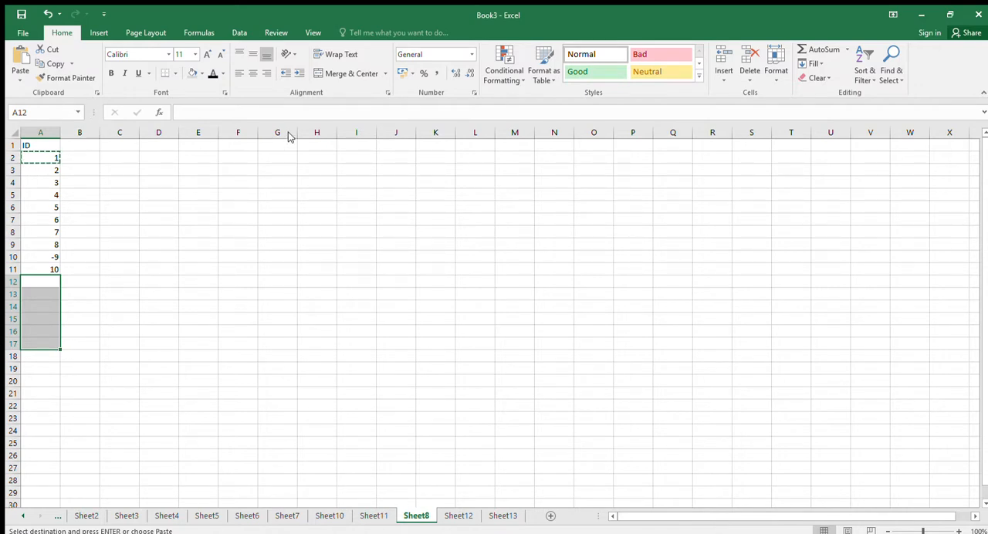
left_click_drag(47, 158, 46, 170)
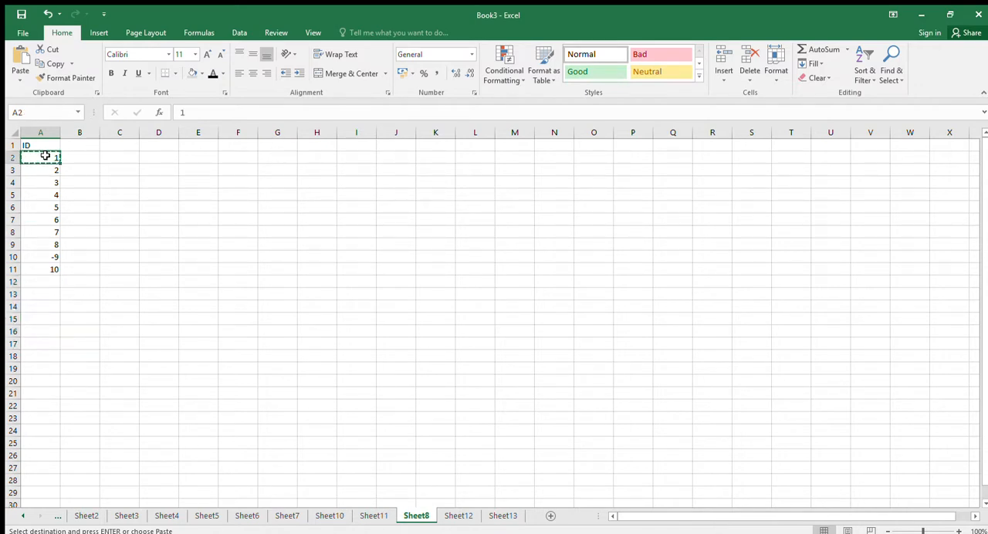
left_click_drag(46, 280, 107, 313)
key("ctrl+v")
left_click(70, 292)
left_click_drag(49, 279, 44, 341)
key("Delete")
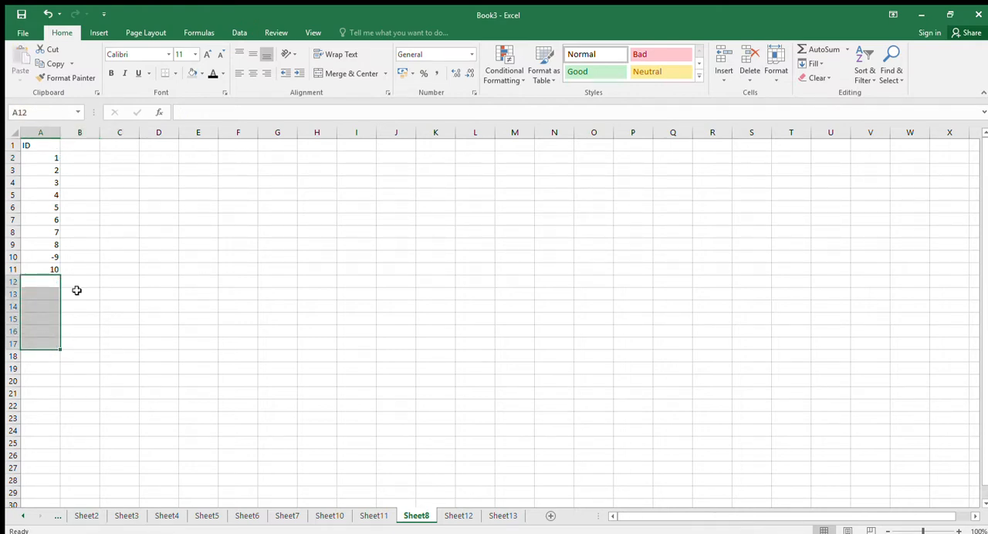
Copy ID cell A2 and paste only its validation onto the blank cells A12:A19 with Paste Special.
left_click(51, 282)
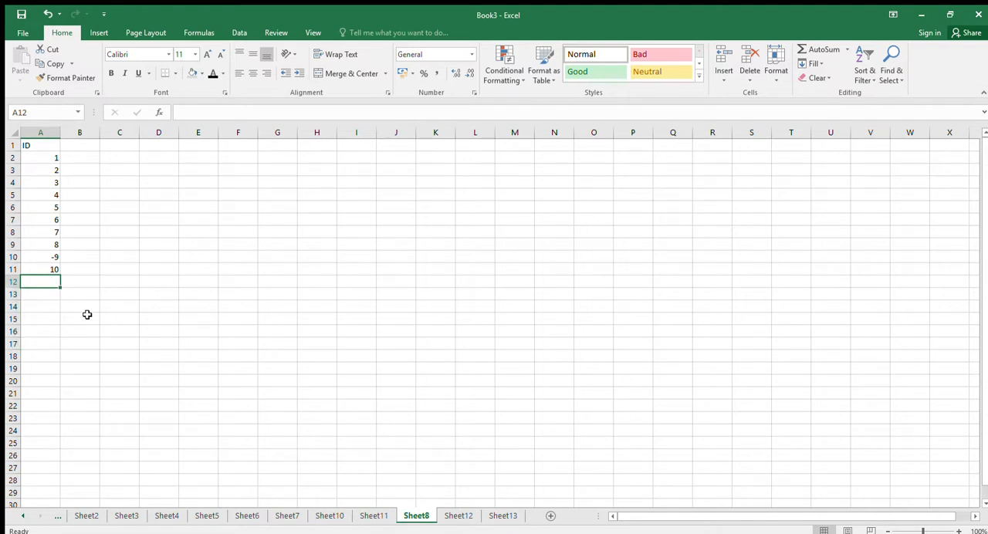
left_click(45, 159)
key("ctrl+c")
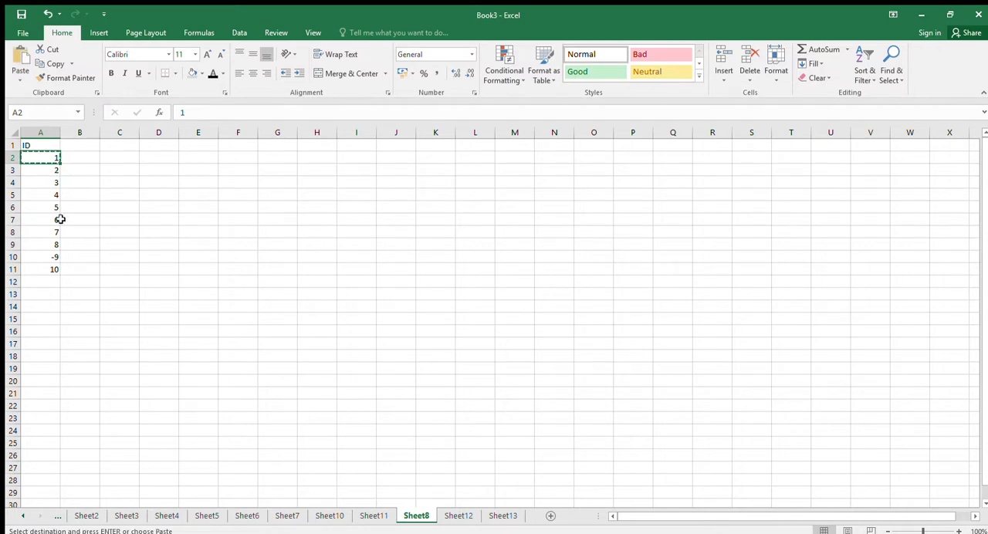
left_click_drag(52, 284, 48, 369)
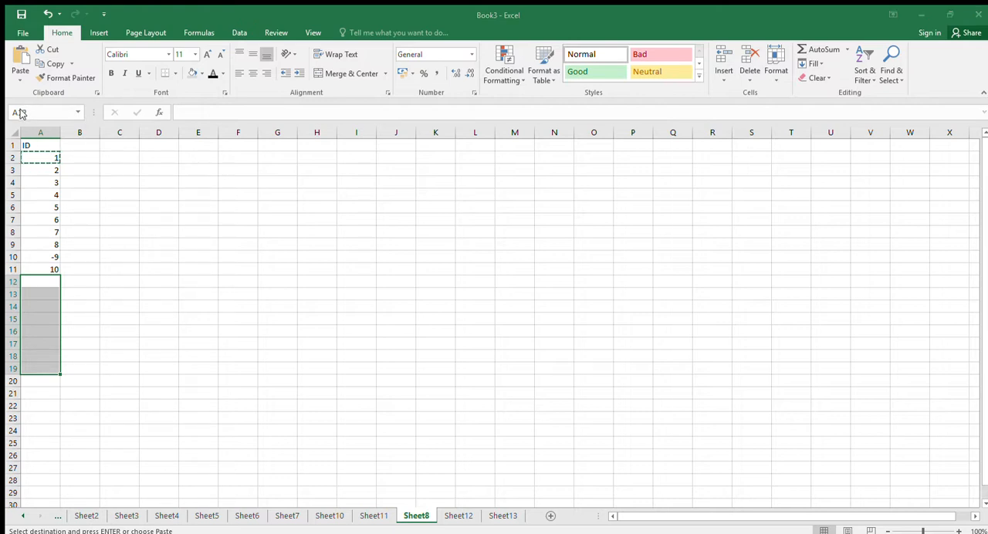
left_click(169, 200)
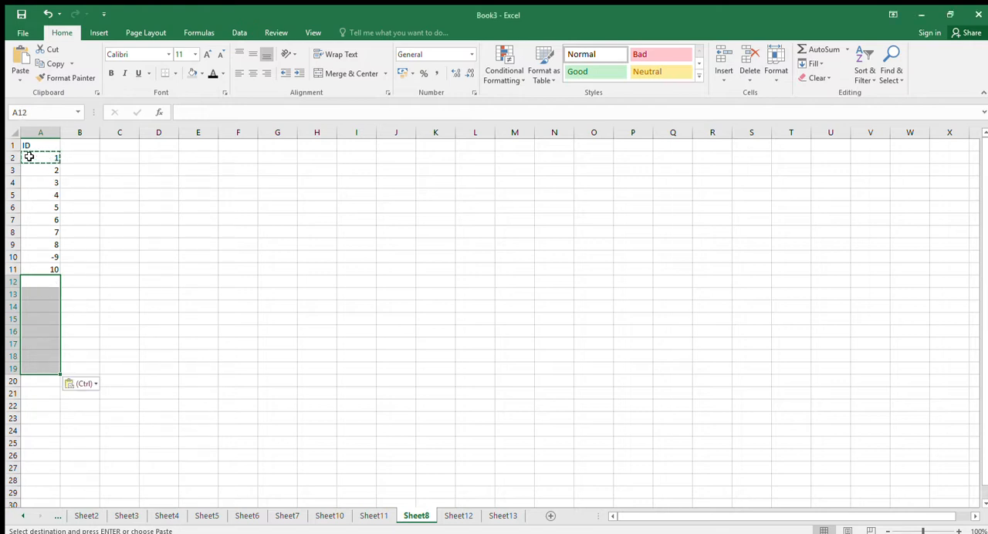
Test the pasted validation by entering -9 in cell A13, and cancel the entry.
left_click(45, 294)
key("Escape")
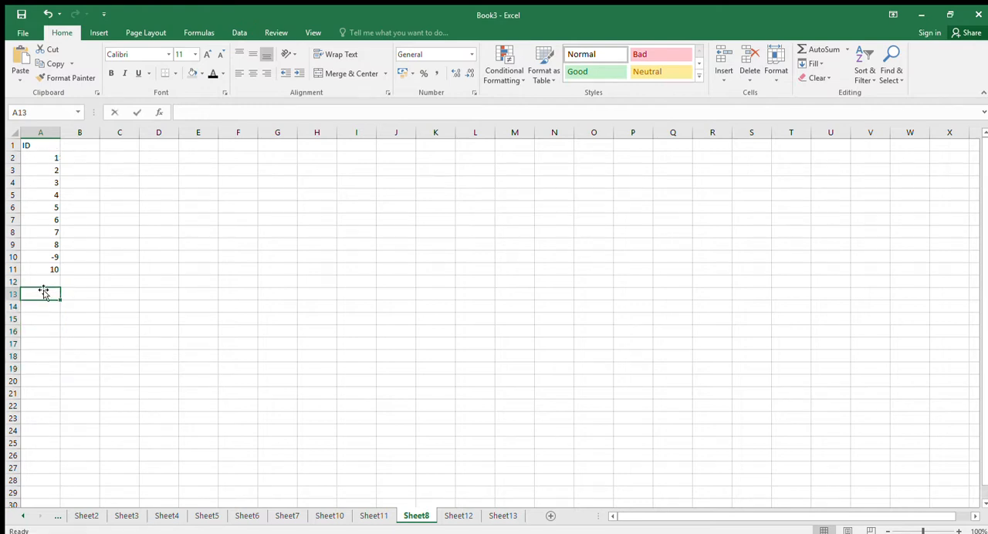
type("-9")
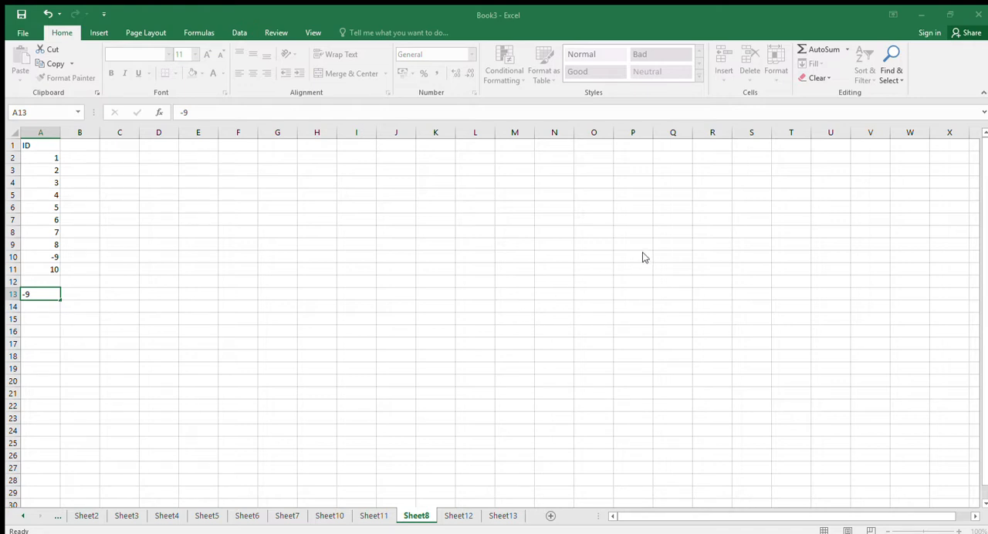
left_click(508, 313)
key("Escape")
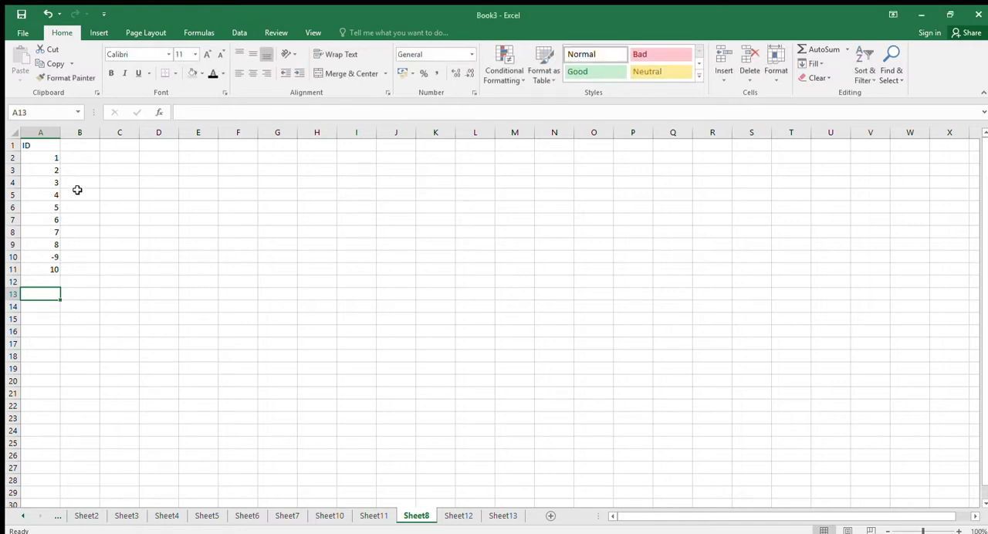
Copy cell A2, capture the Paste Special dialog, and paste the screenshot into a new sheet placed after Sheet8.
left_click(46, 158)
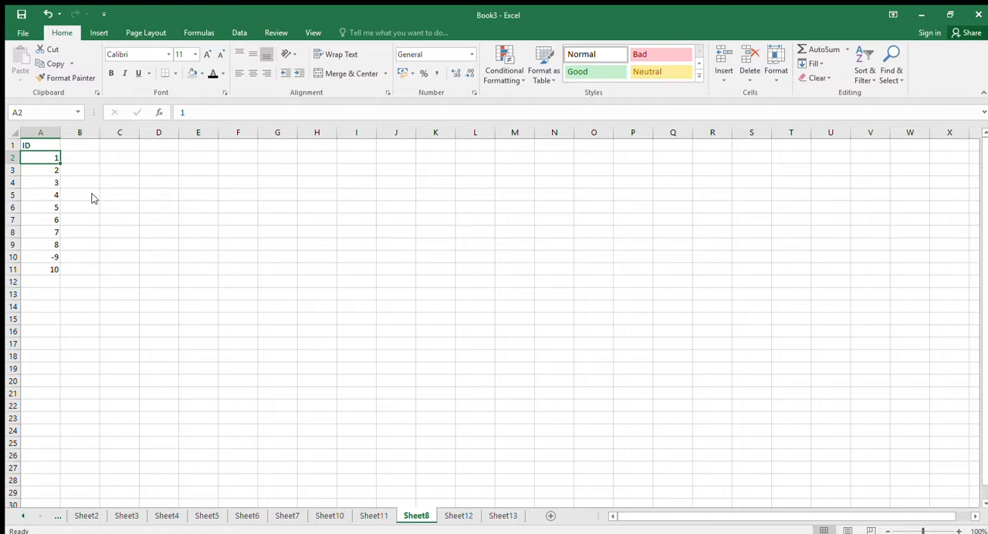
left_click(168, 196, "ctrl")
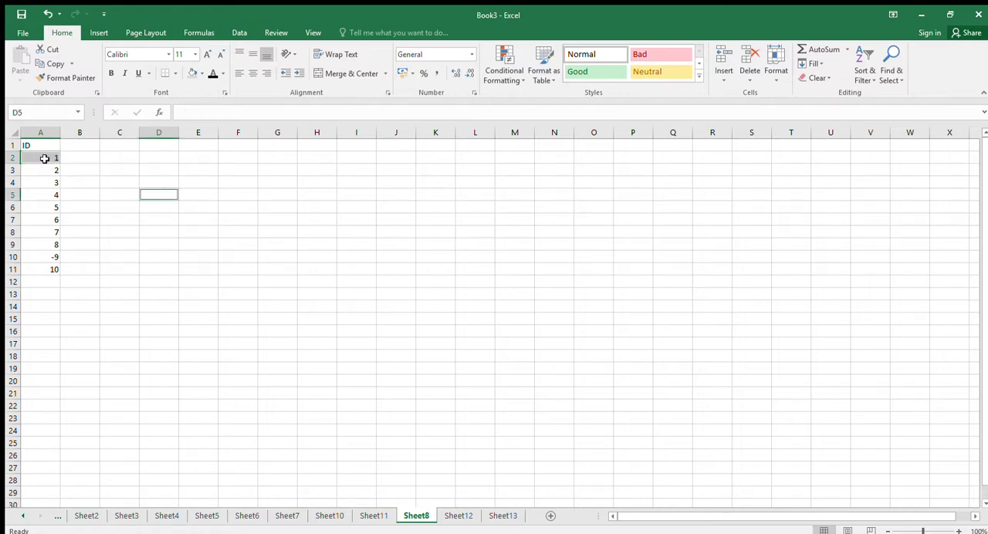
left_click(51, 159)
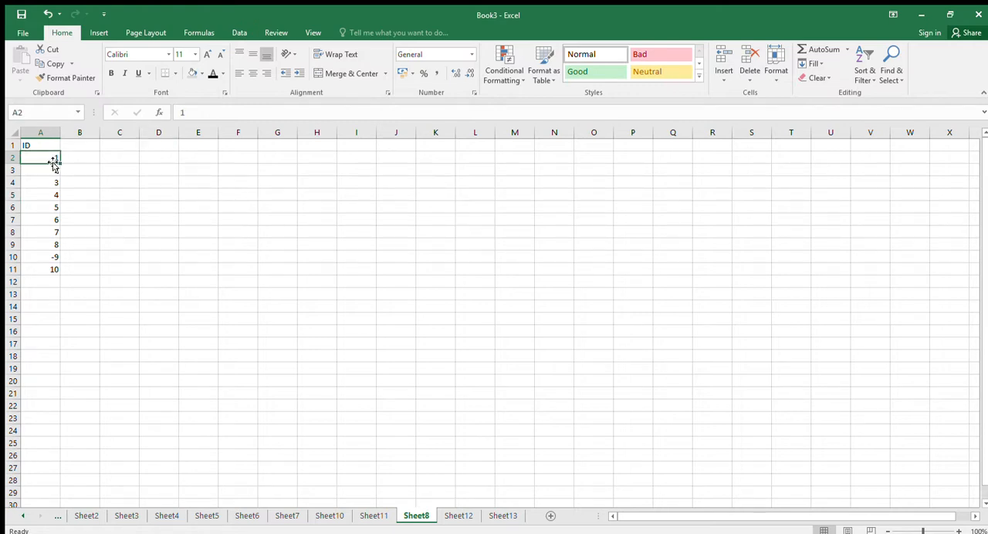
key("ctrl+c")
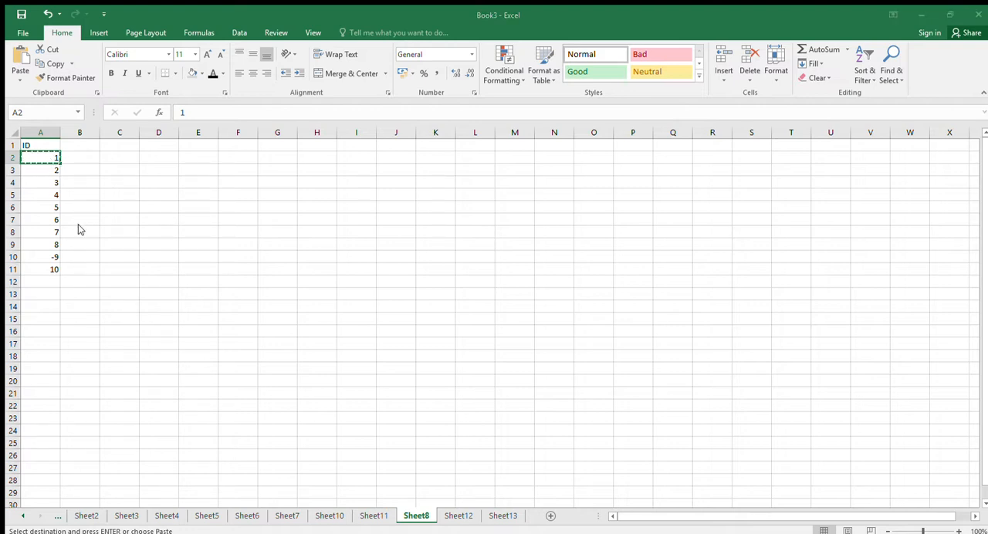
key("Escape")
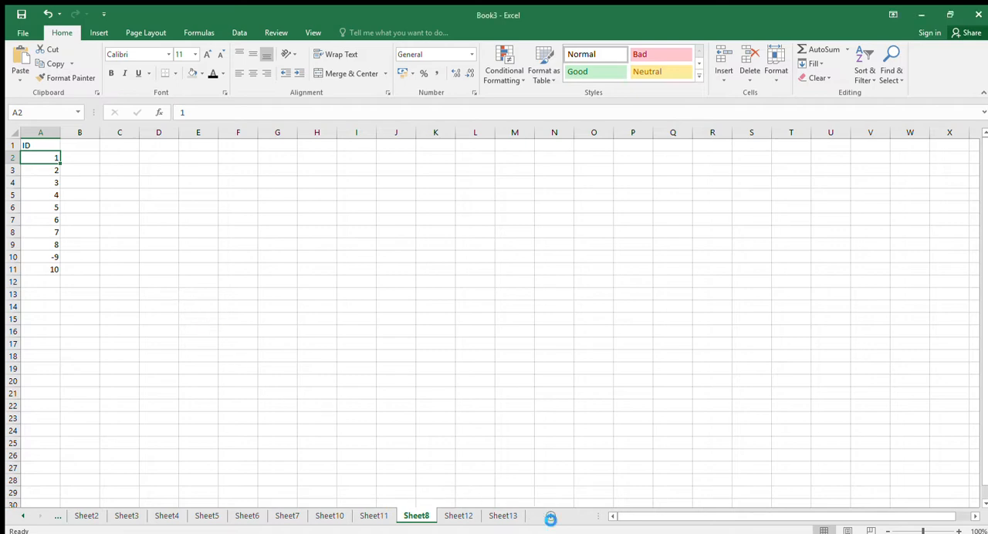
left_click(550, 516)
key("ctrl+v")
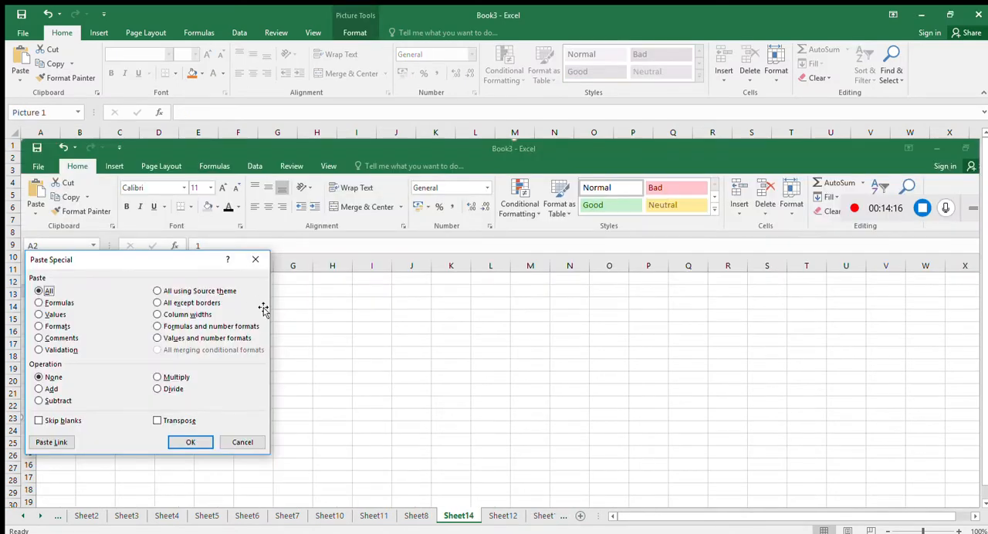